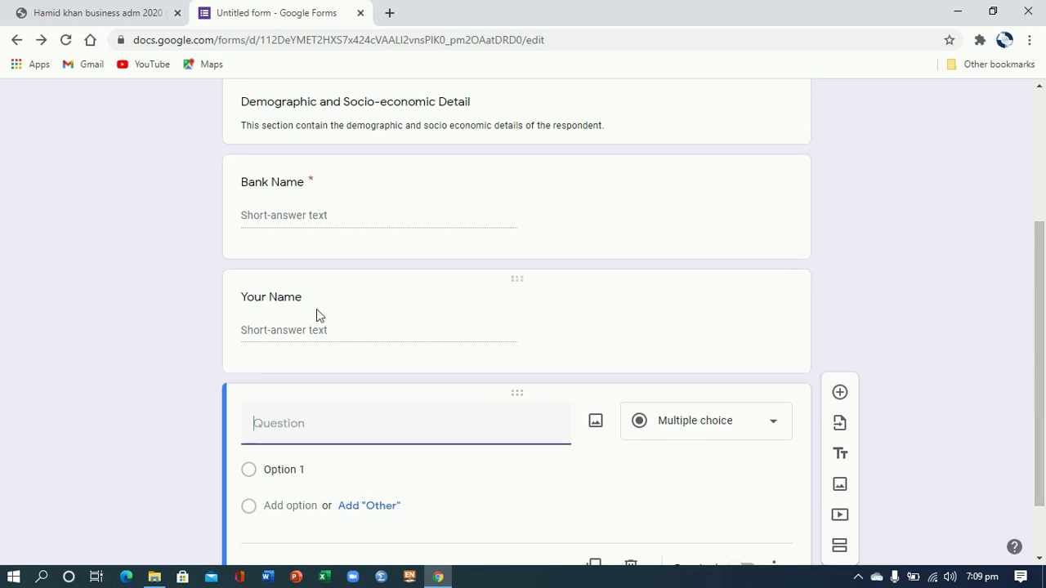
- Title the blank question "Gender" and choose Multiple choice as its type, following the questionnaire PDF
left_click(145, 10)
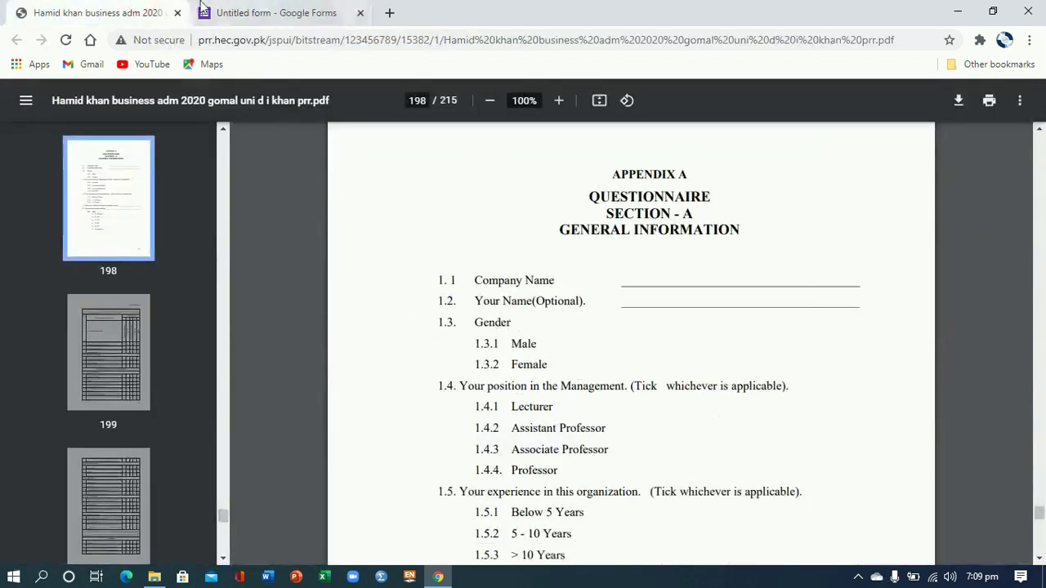
left_click(323, 10)
type("Gender")
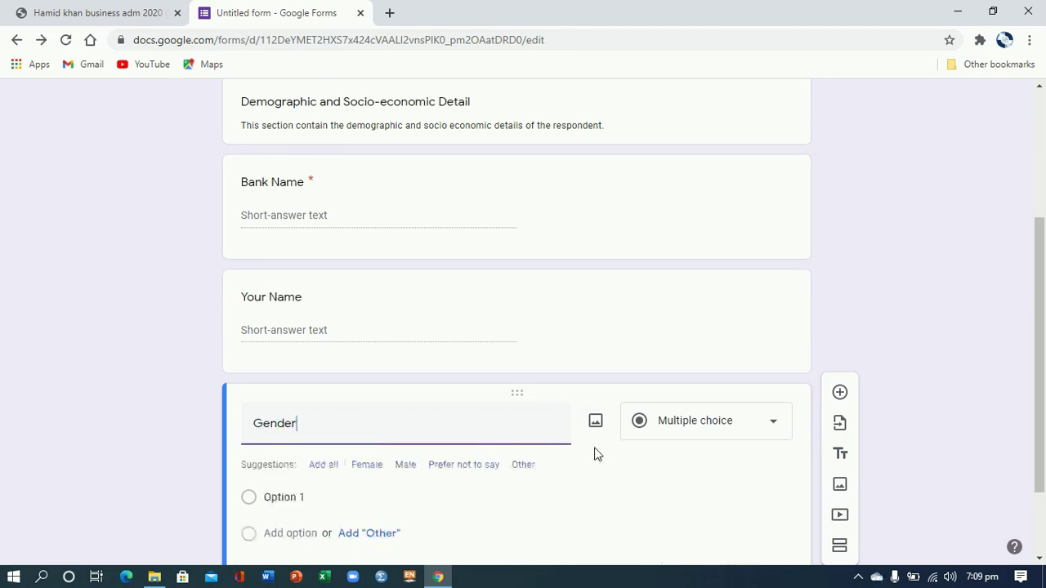
scroll(678, 408, "down", 1)
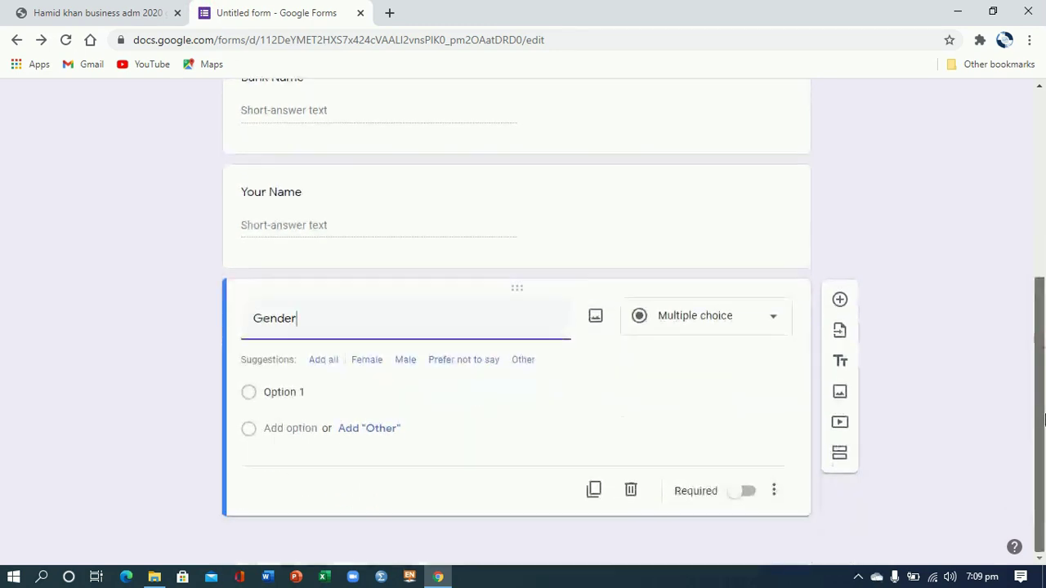
left_click(766, 323)
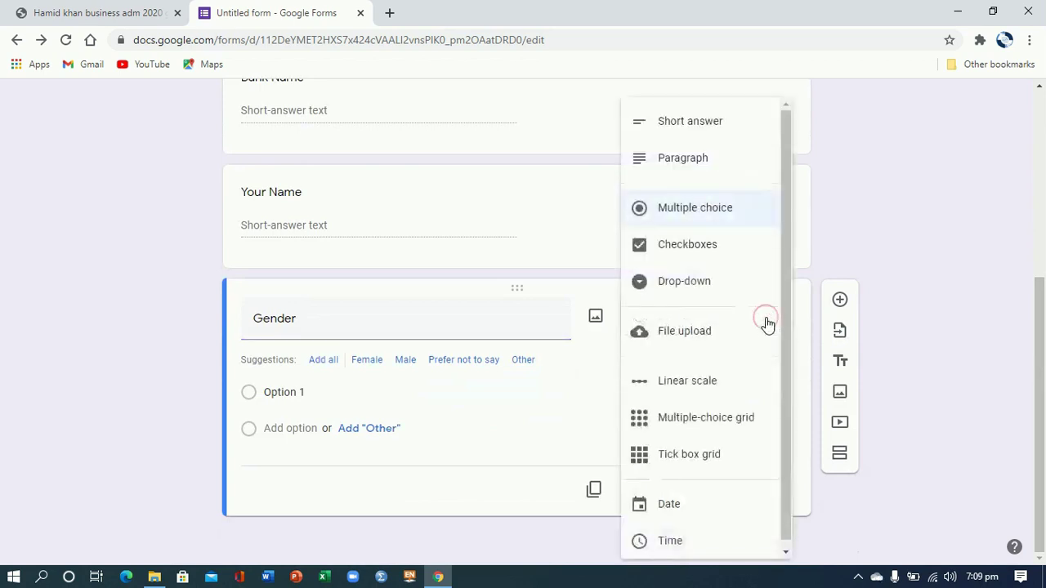
left_click(689, 215)
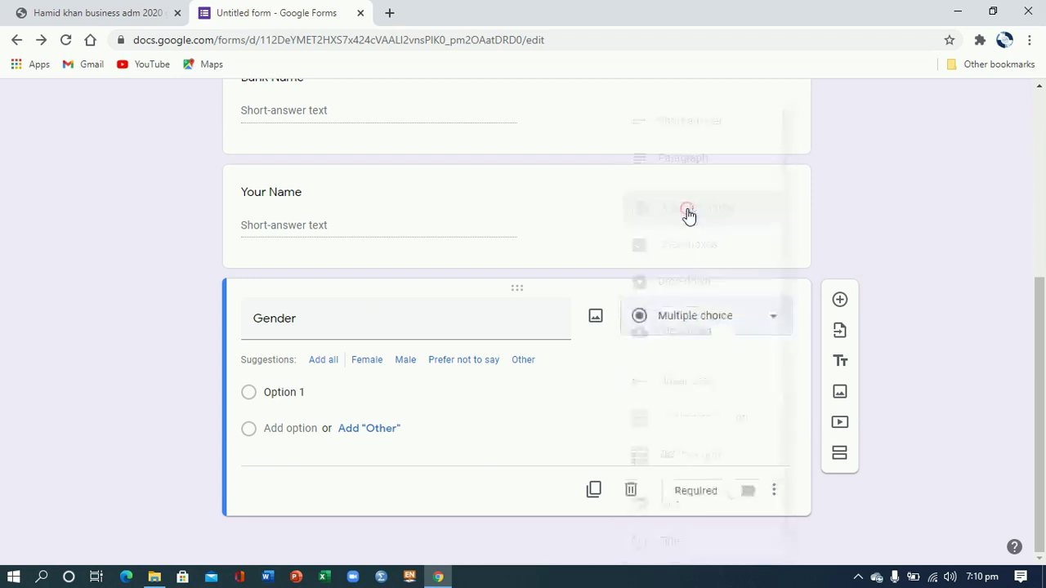
- Give the Gender question the options Male and Female and make it required
left_click(315, 396)
type("Male")
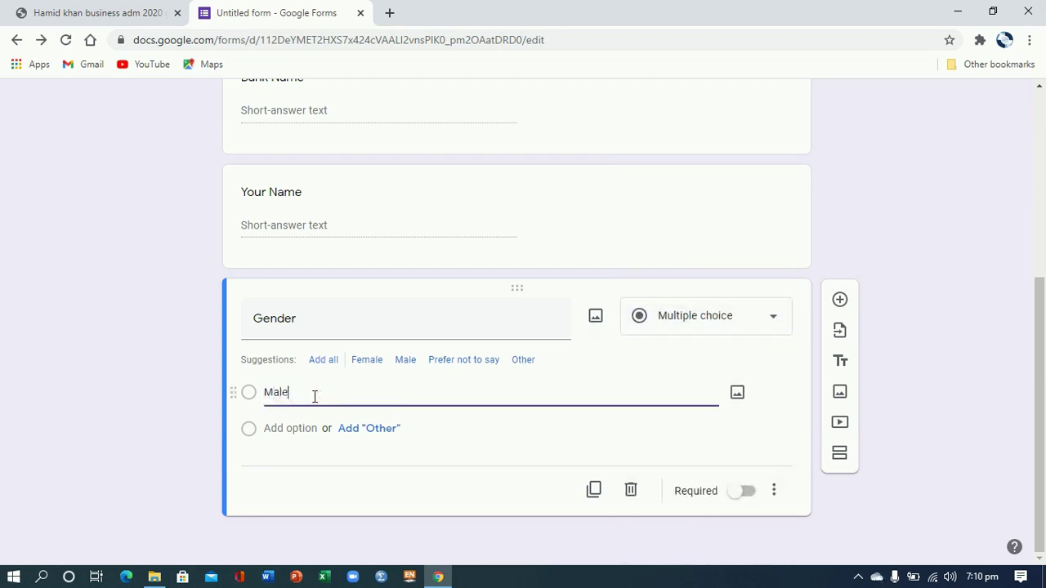
left_click(313, 428)
type("Female")
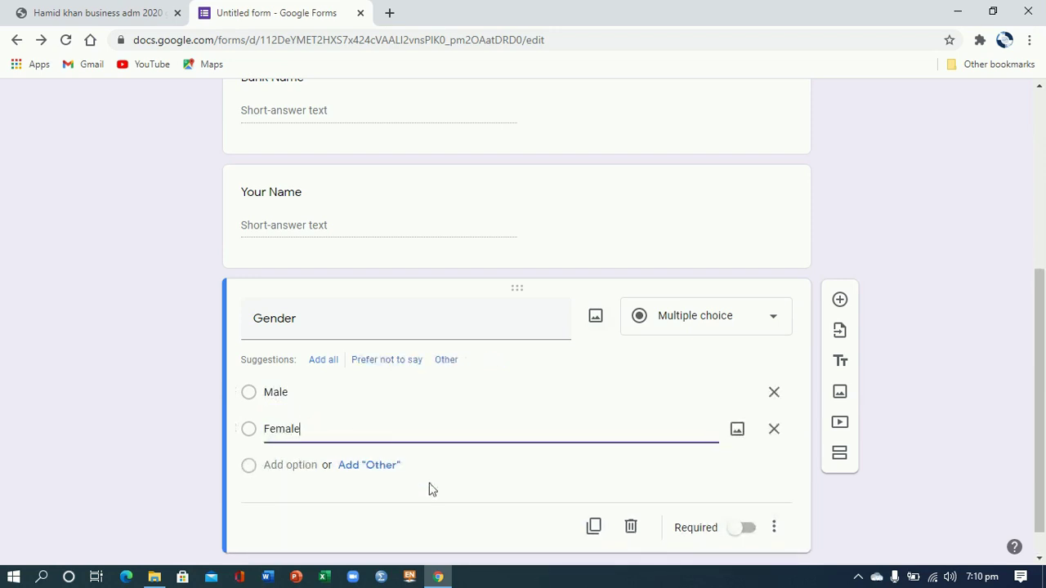
left_click(753, 531)
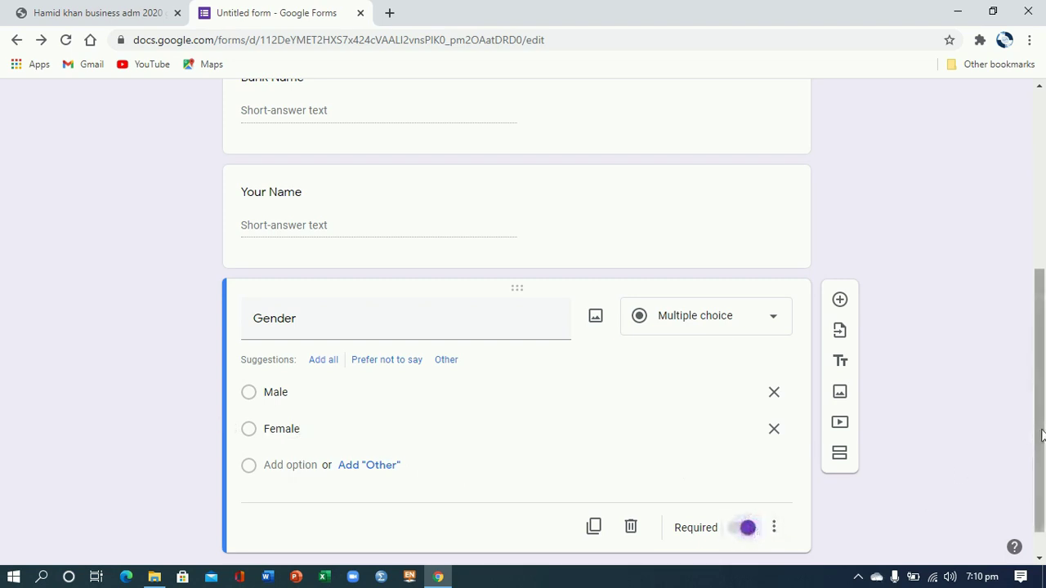
- Add a question below Gender, consult the questionnaire PDF for the next item, and title it "What is your Position?"
scroll(1042, 435, "down", 1)
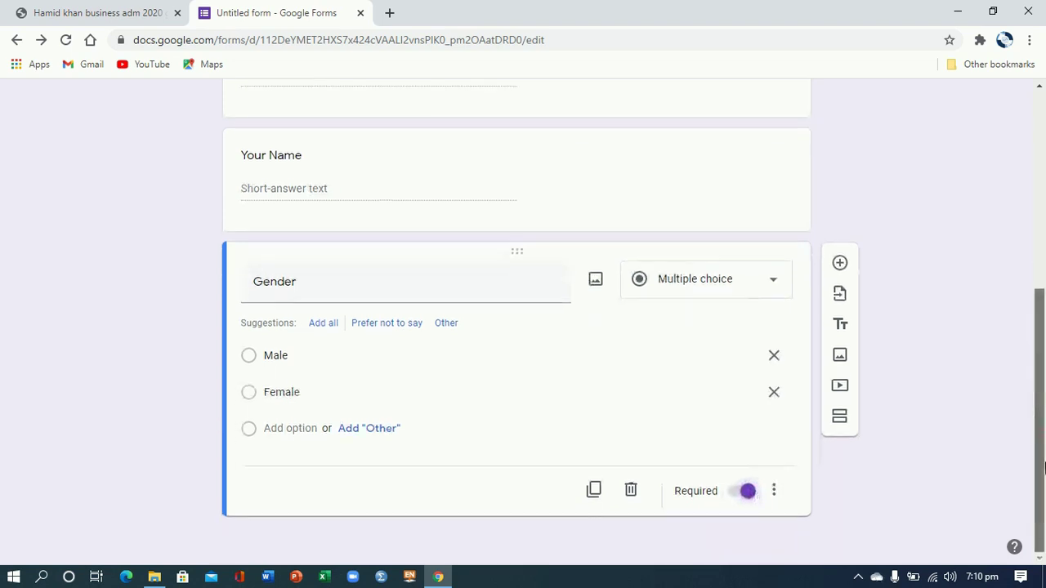
left_click(840, 264)
left_click_drag(1044, 310, 1045, 378)
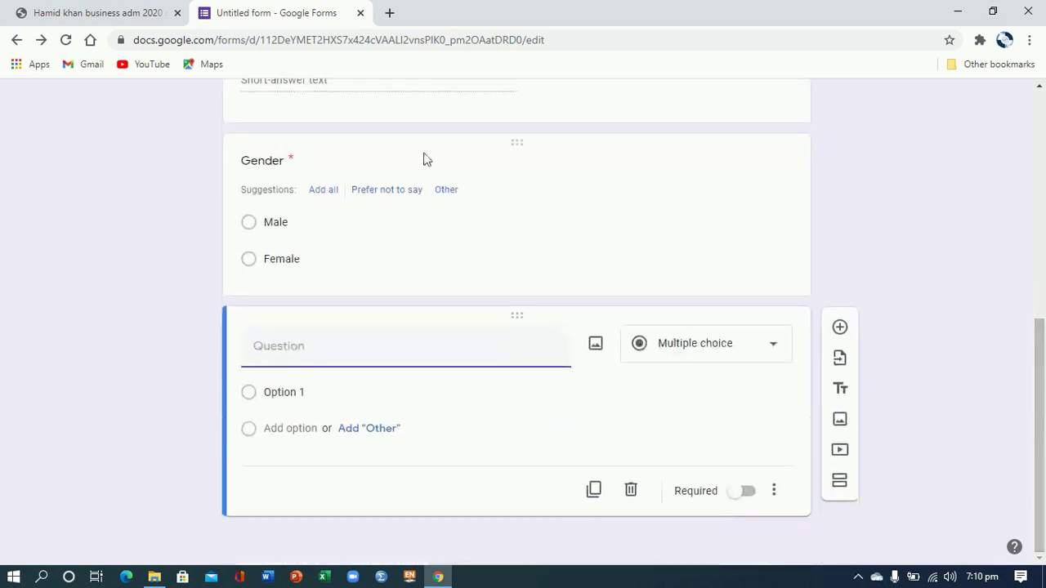
left_click(20, 11)
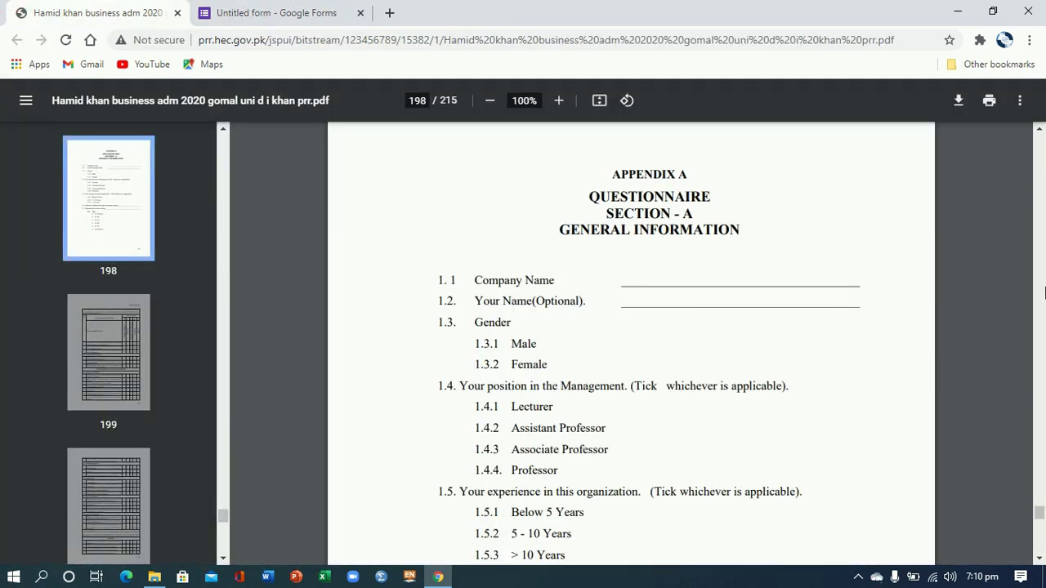
scroll(461, 264, "up", 20)
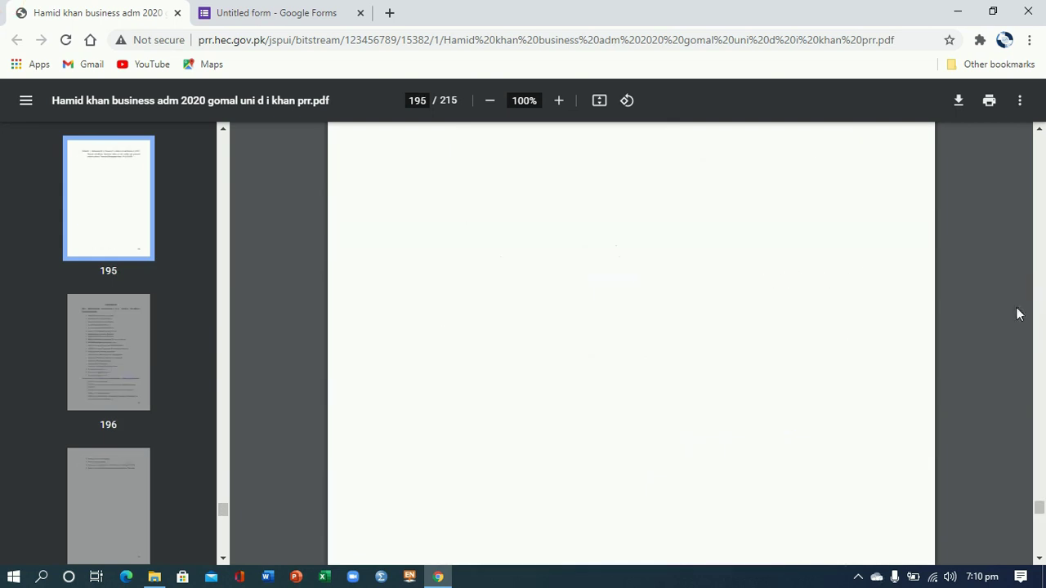
left_click(1041, 543)
left_click_drag(1042, 544, 1041, 543)
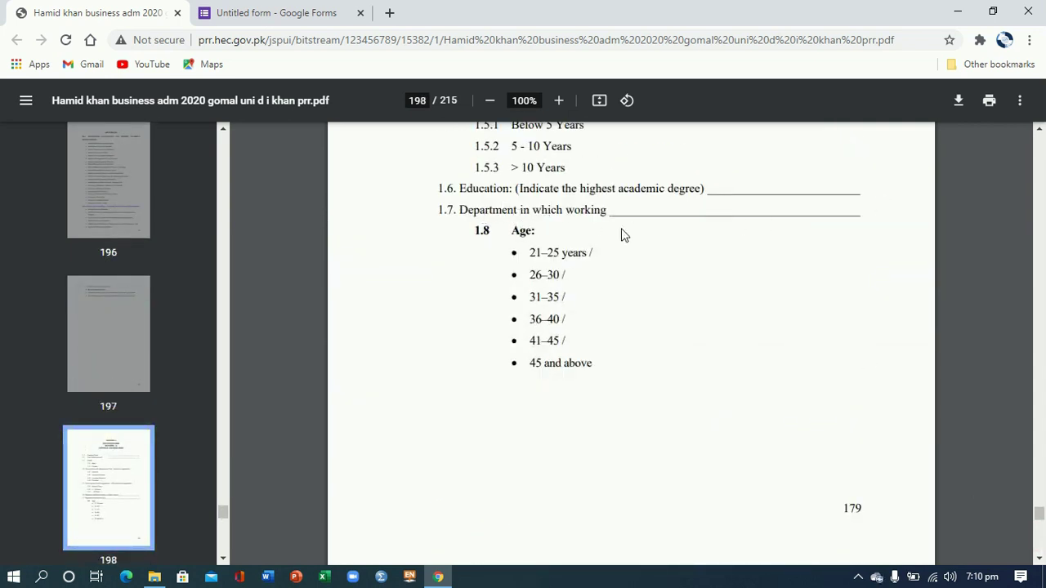
left_click_drag(1039, 134, 1039, 134)
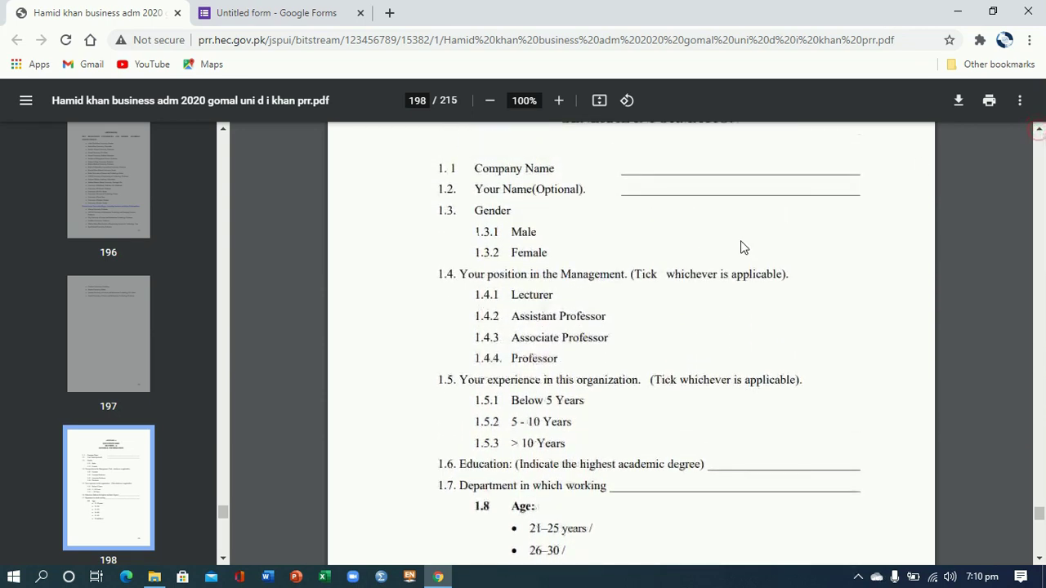
left_click(265, 12)
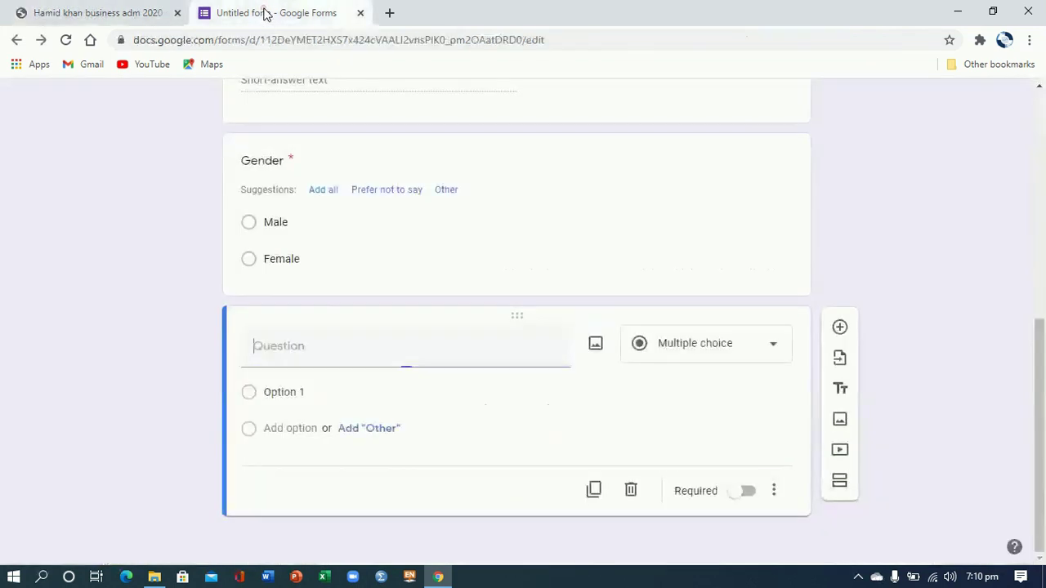
type("Wha")
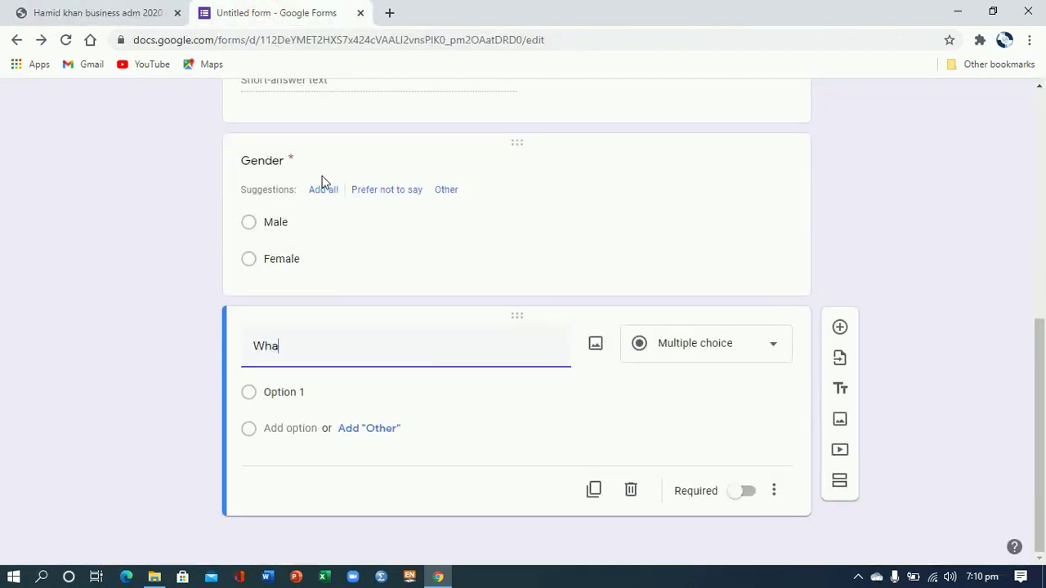
type("t is your Posi")
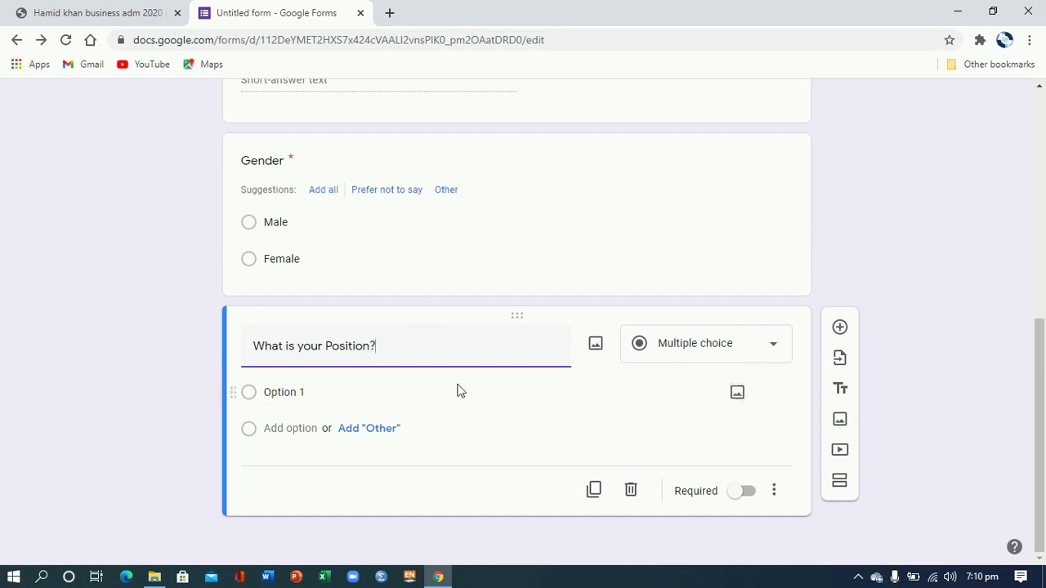
- Enter "Lecturer" and "Assistant :Professor" as the first two options of the position question
left_click(331, 394)
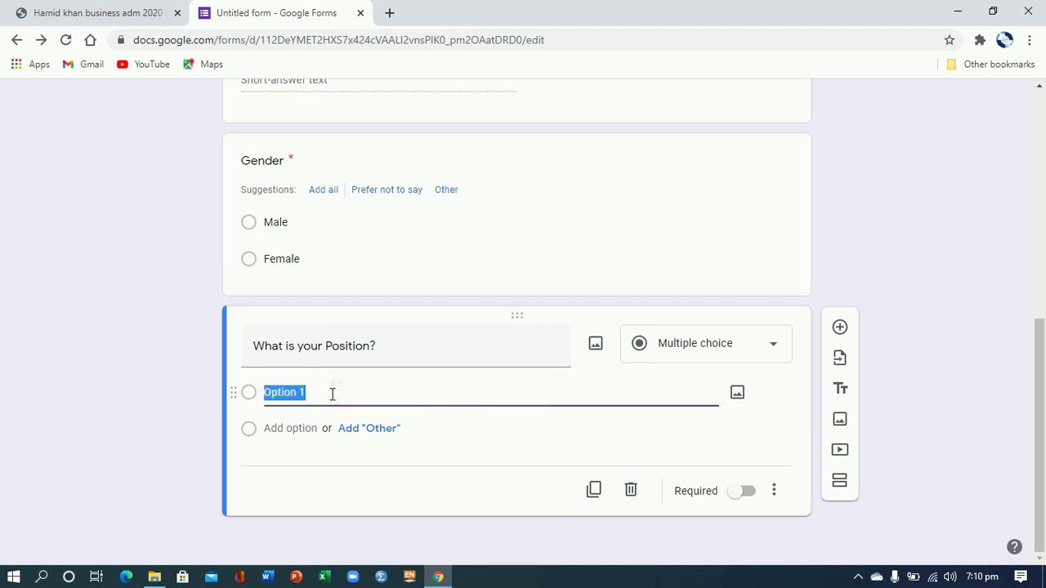
type("Lecture")
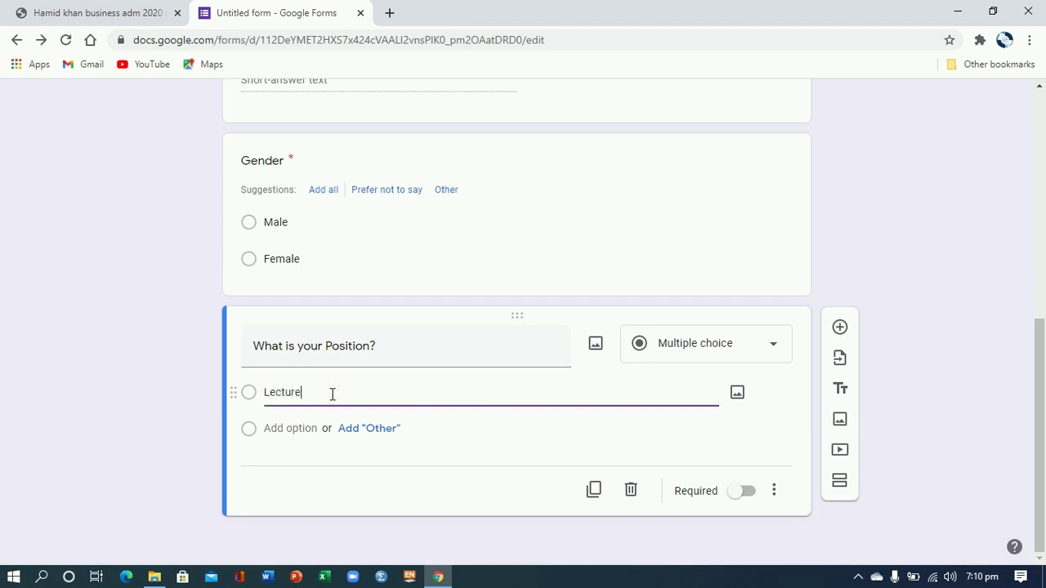
type("r")
left_click(314, 428)
type("Assistant :Professor")
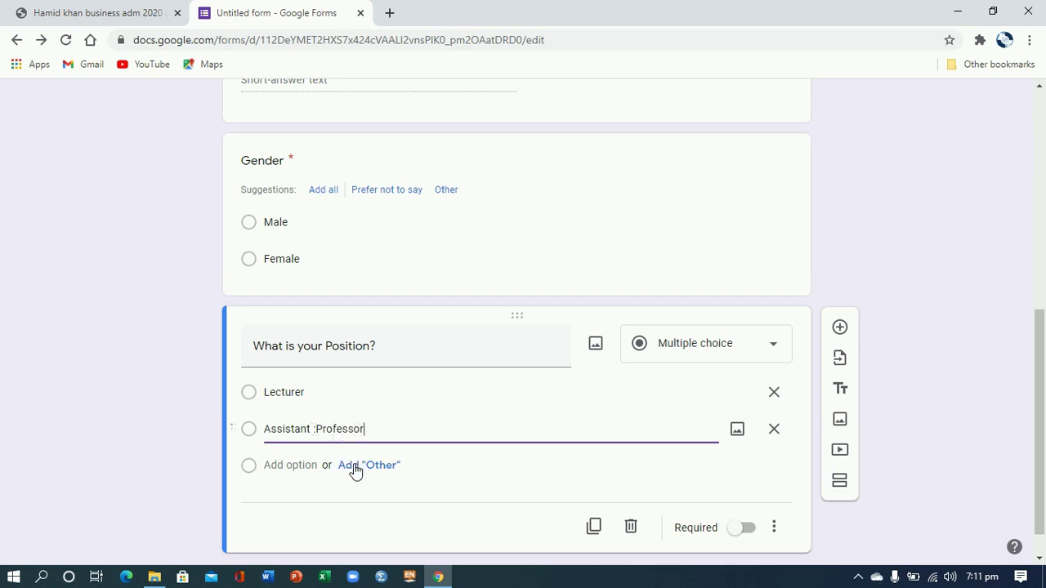
left_click(357, 465)
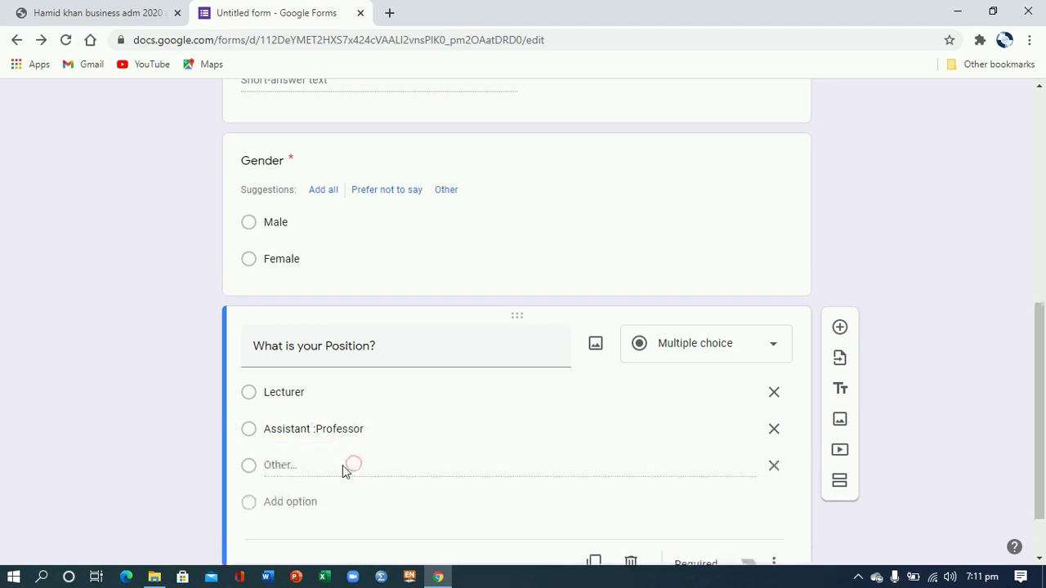
left_click(277, 465)
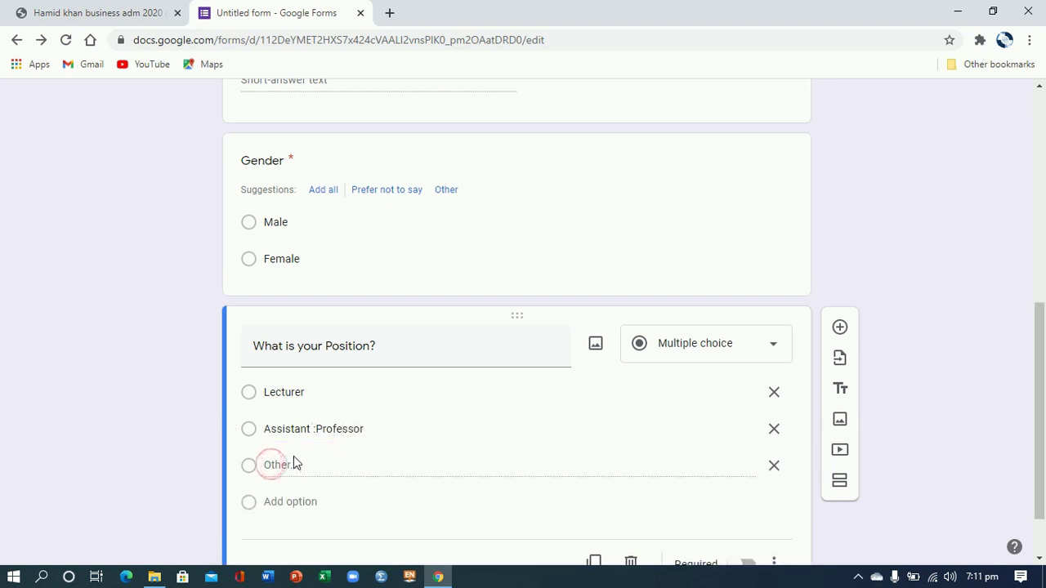
left_click(319, 465)
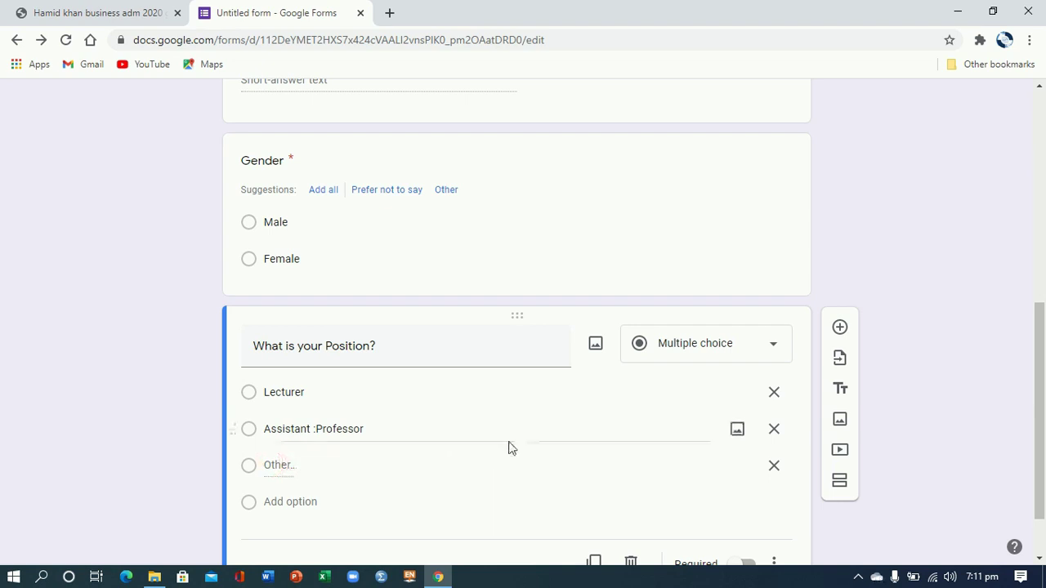
left_click(276, 465)
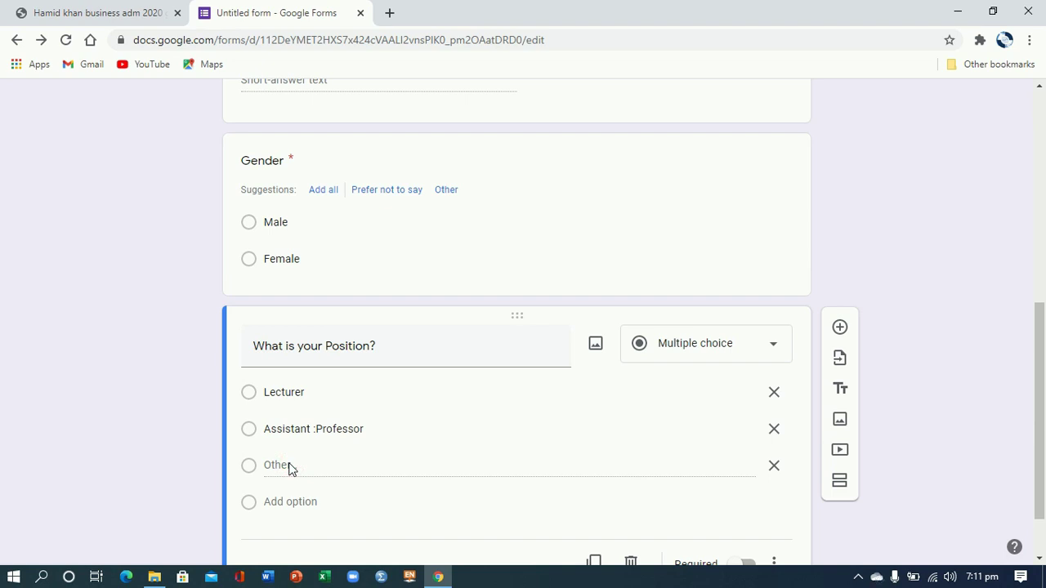
left_click(774, 465)
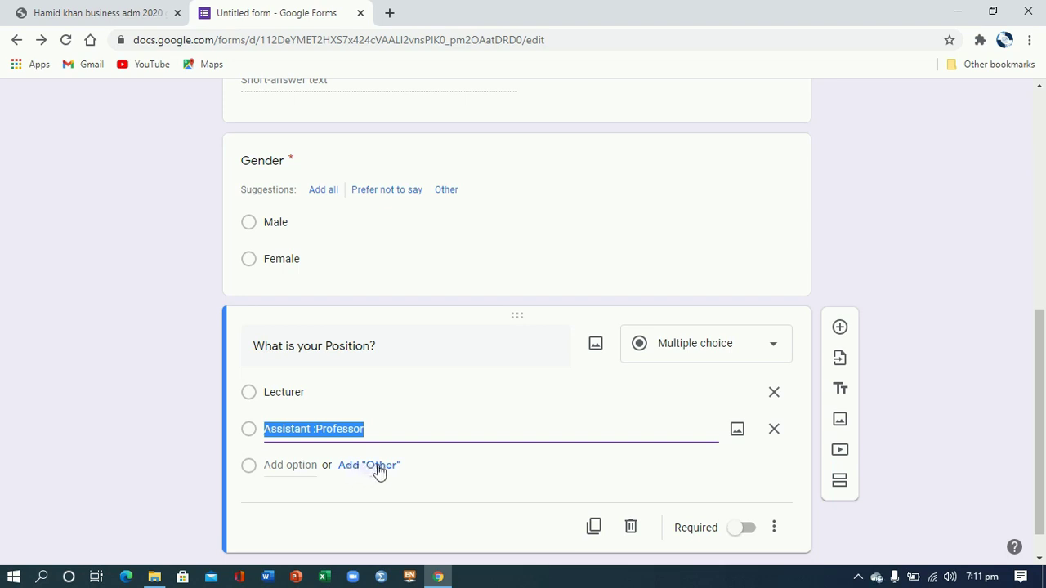
- Add the options "Associate Professor" and "Other" to the position question and make the question required
left_click(308, 464)
type("Associate Professor")
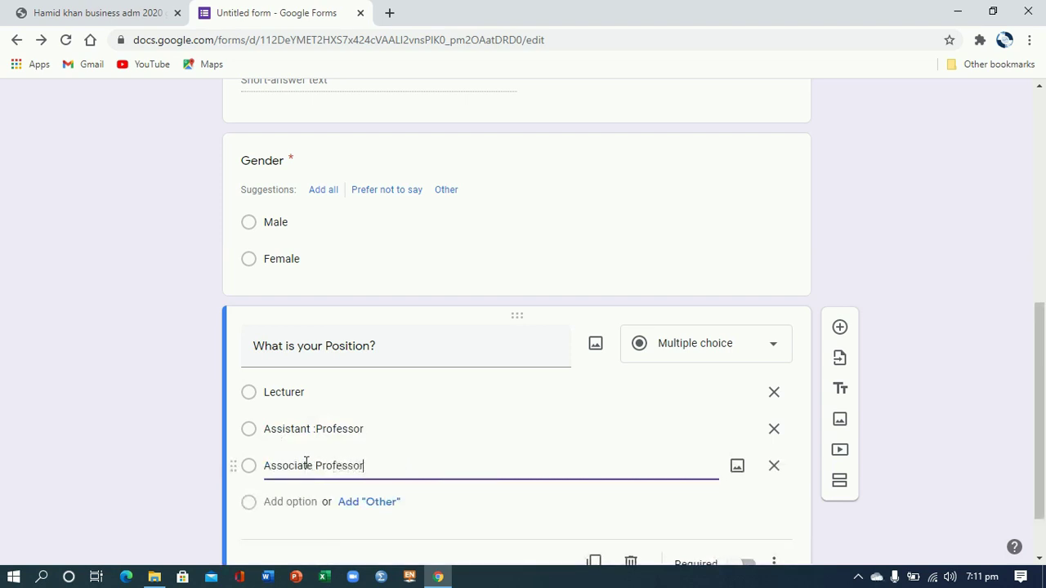
left_click(381, 501)
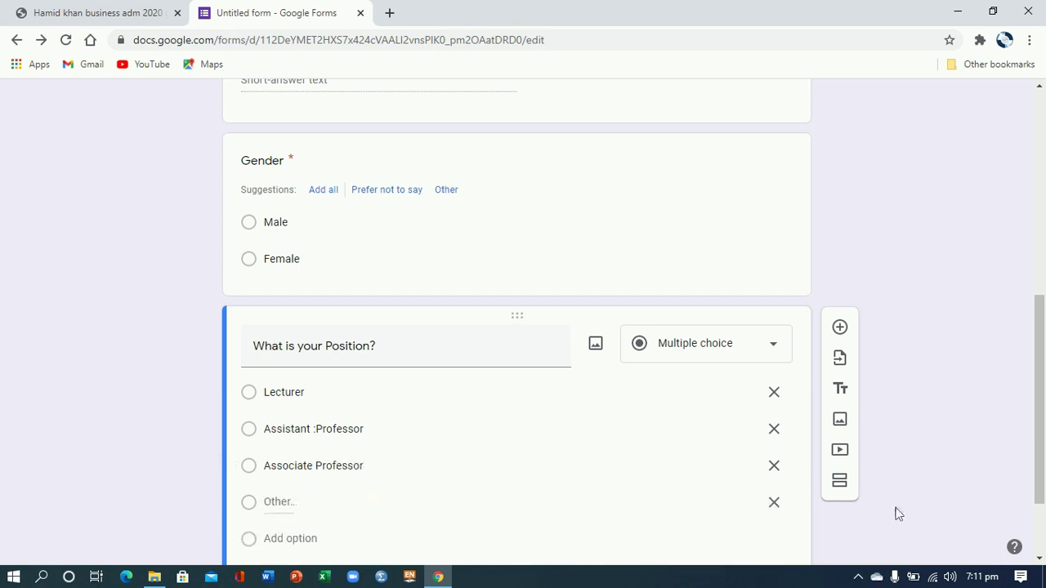
scroll(1039, 400, "down", 2)
left_click(750, 493)
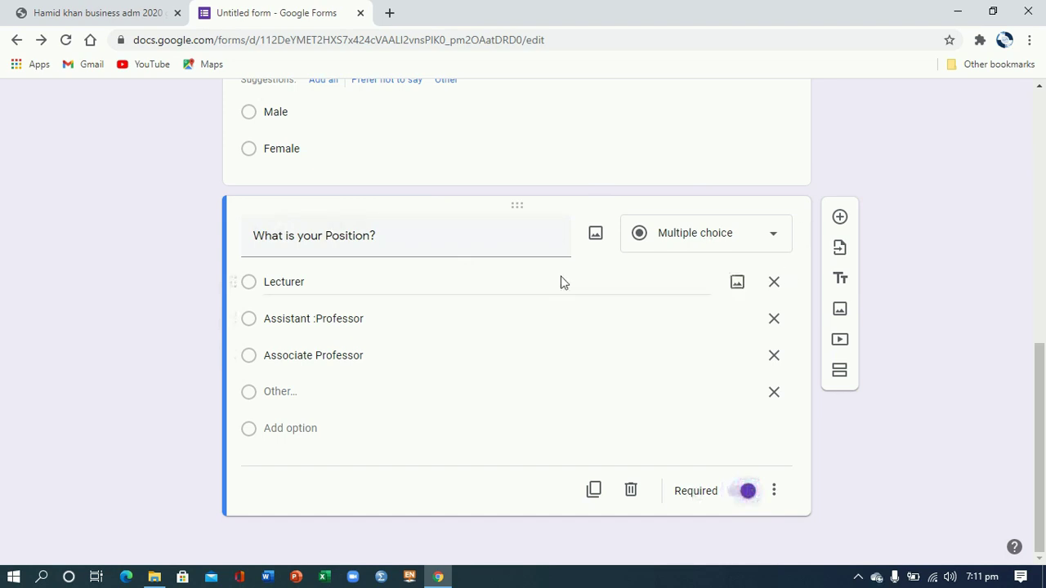
- Review the form from its title down to the position question and add a new section after it
left_click_drag(1039, 362, 1041, 163)
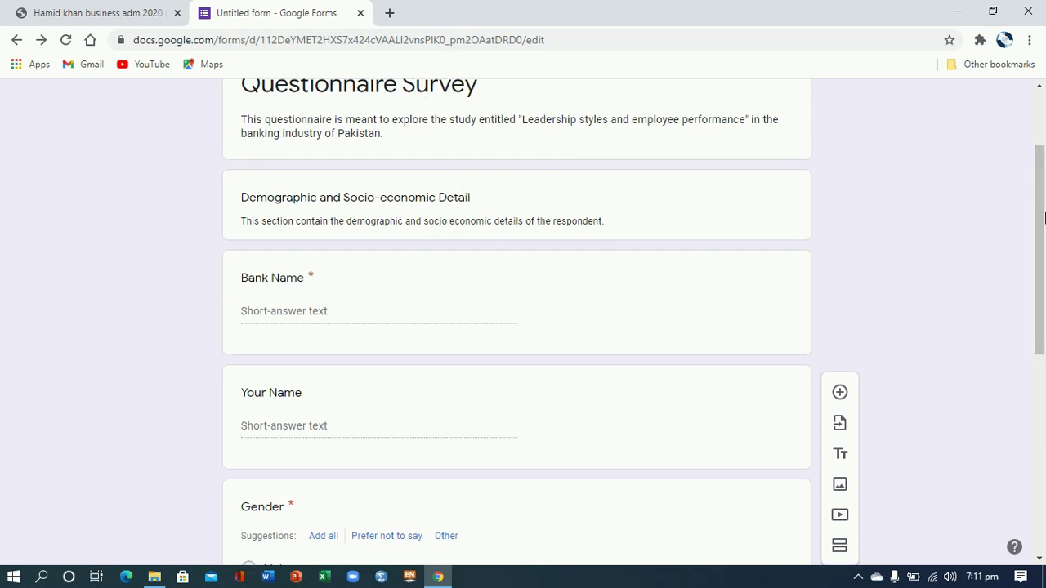
scroll(1045, 215, "up", 2)
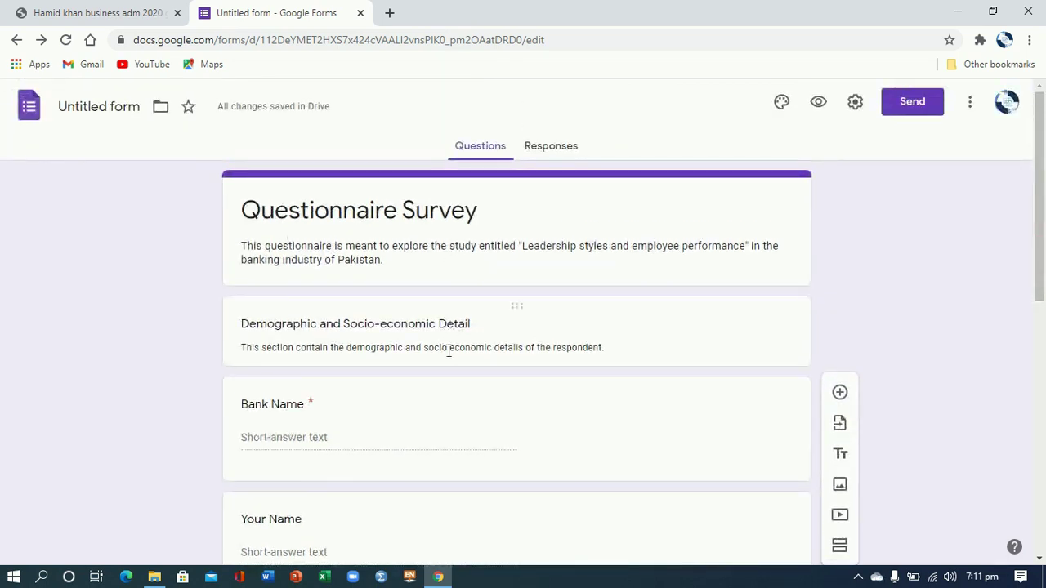
left_click_drag(1042, 261, 1044, 519)
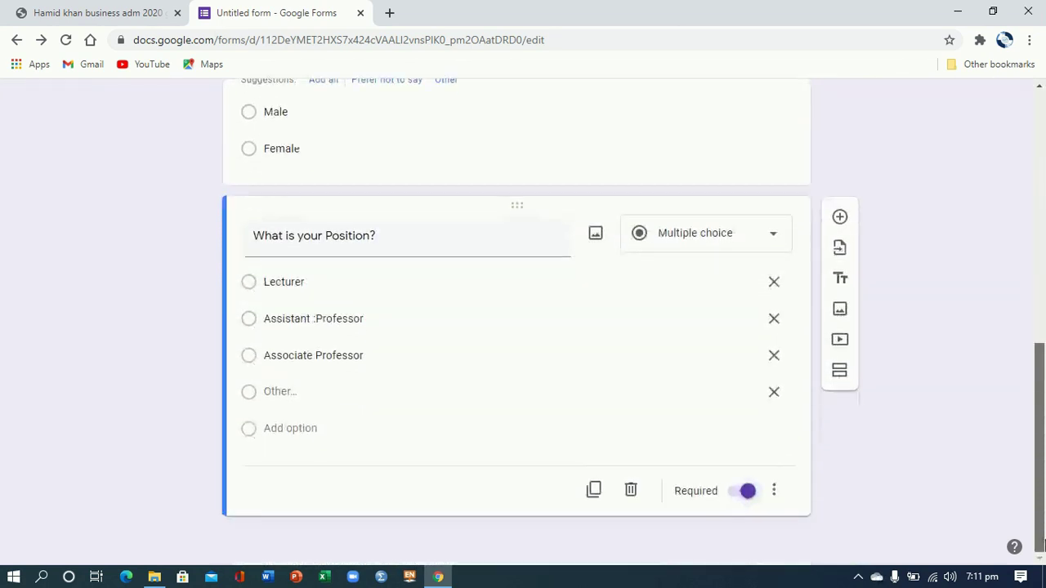
left_click(842, 374)
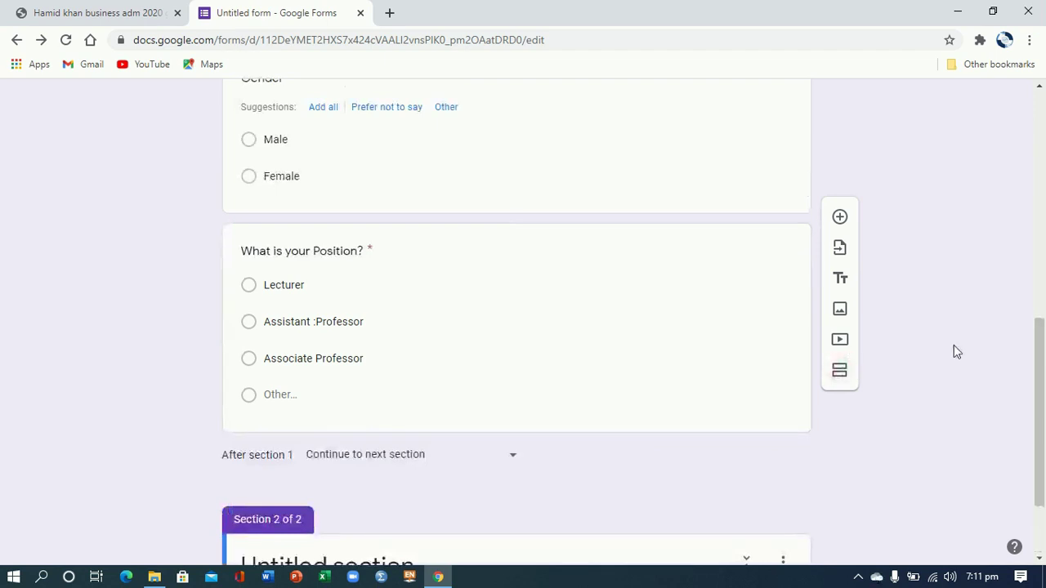
- Look up the first scale heading in the questionnaire PDF and title section 2 "Transaction Leadership"
left_click_drag(1042, 358, 1042, 402)
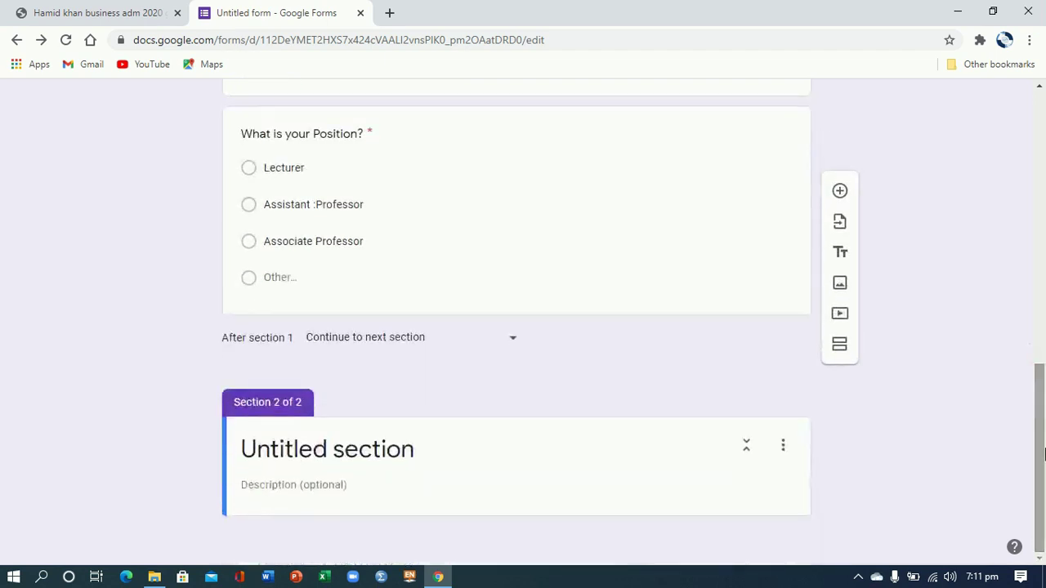
left_click(366, 457)
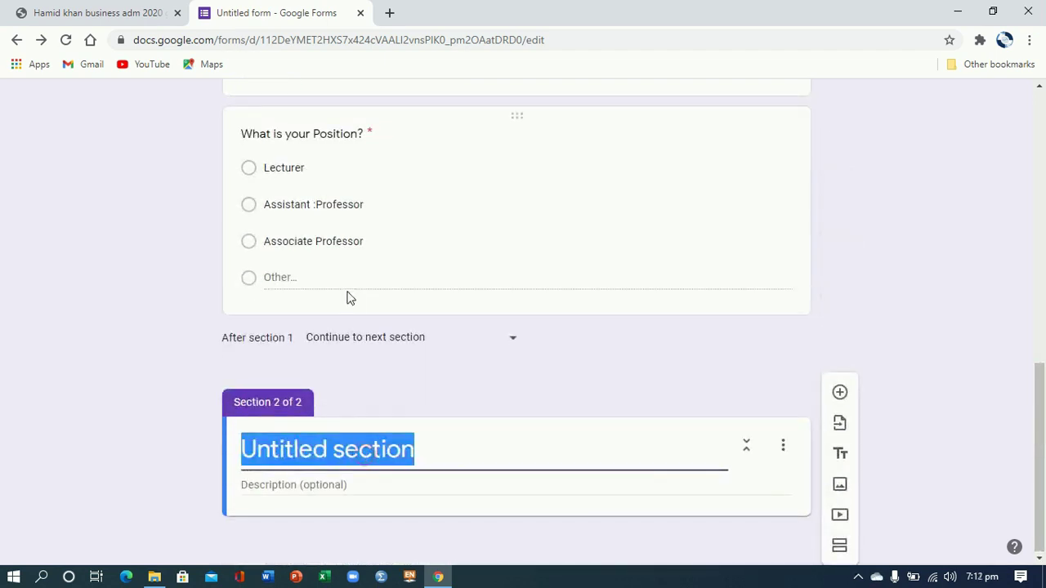
left_click(98, 8)
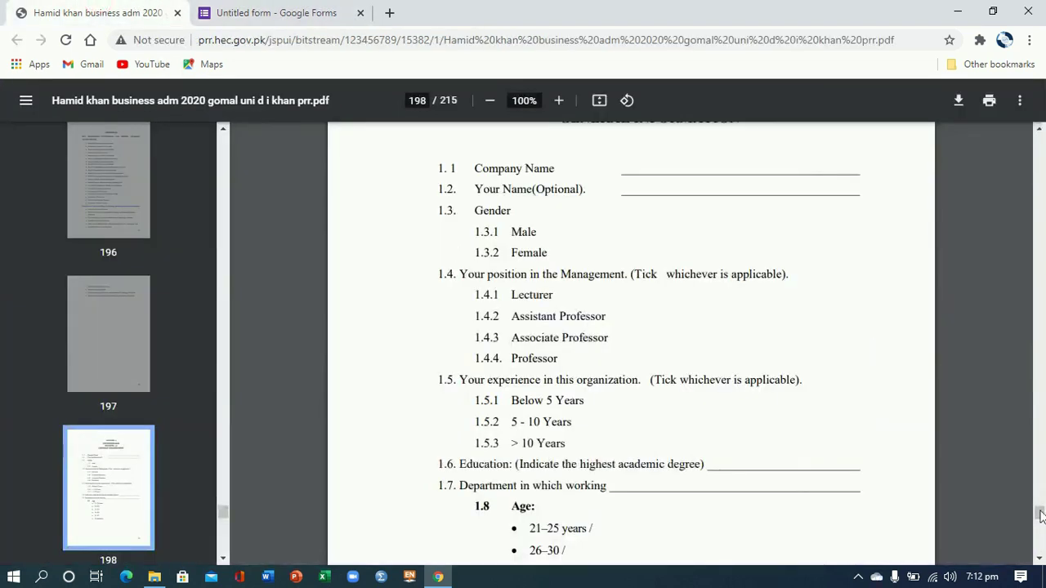
left_click(1040, 558)
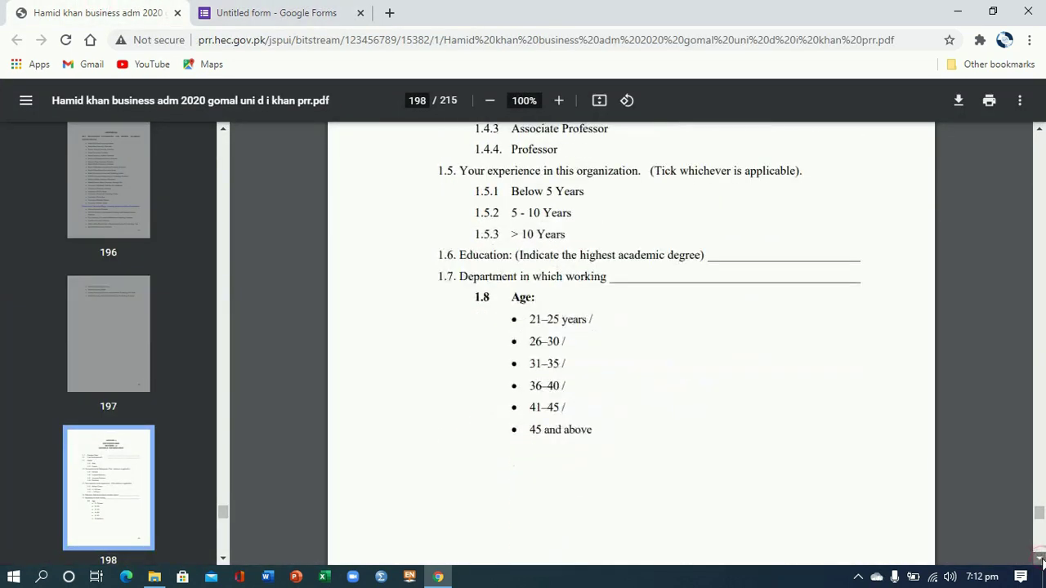
left_click(1040, 557)
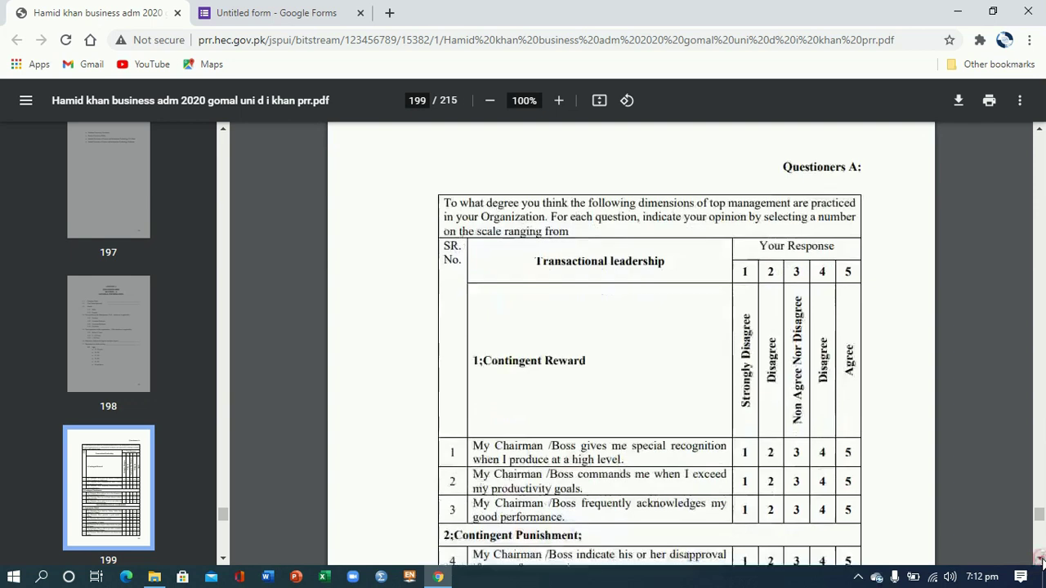
left_click(281, 12)
type("Tra")
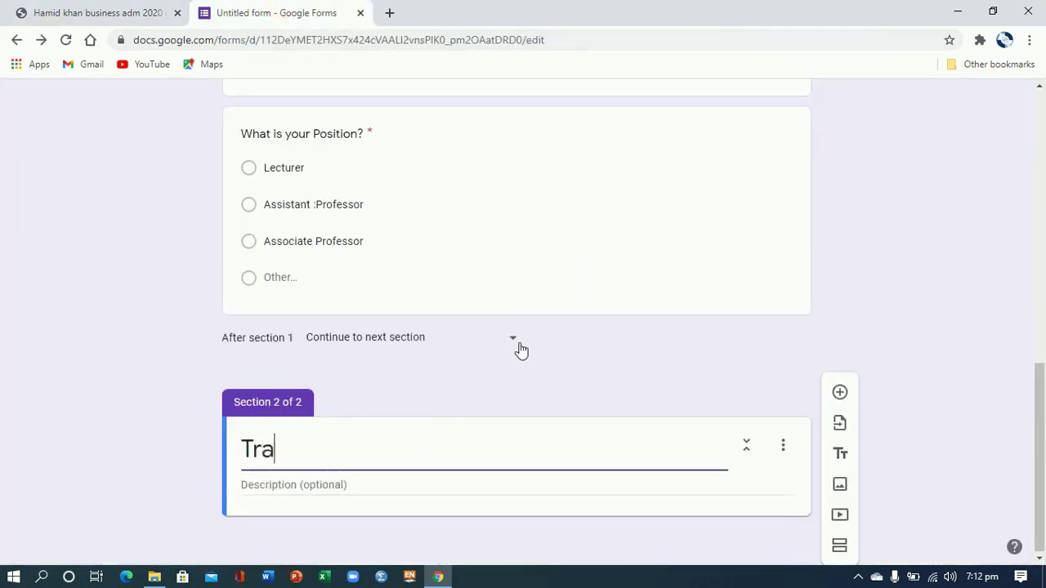
type("nsactio")
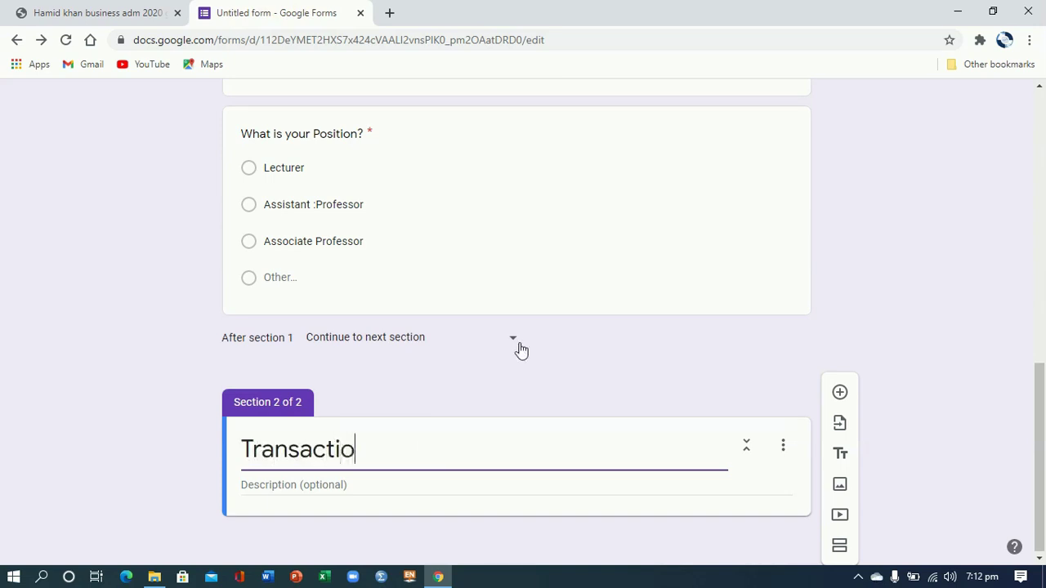
type("n Leadership")
- Copy the introductory paragraph beginning "To what degree you think" from the PDF into section 2's description
left_click(338, 488)
left_click(139, 15)
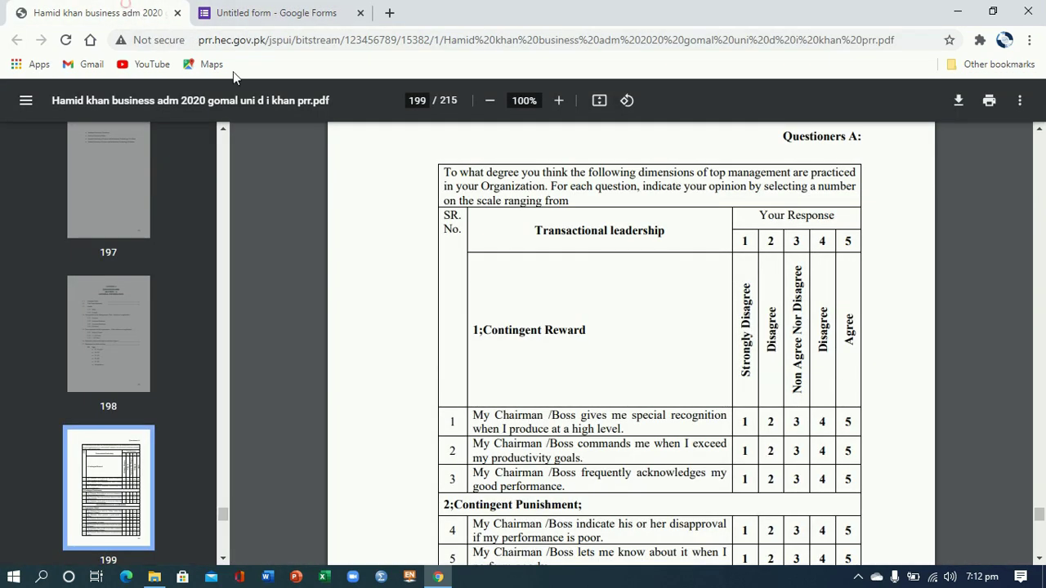
left_click_drag(574, 205, 451, 172)
key("ctrl+c")
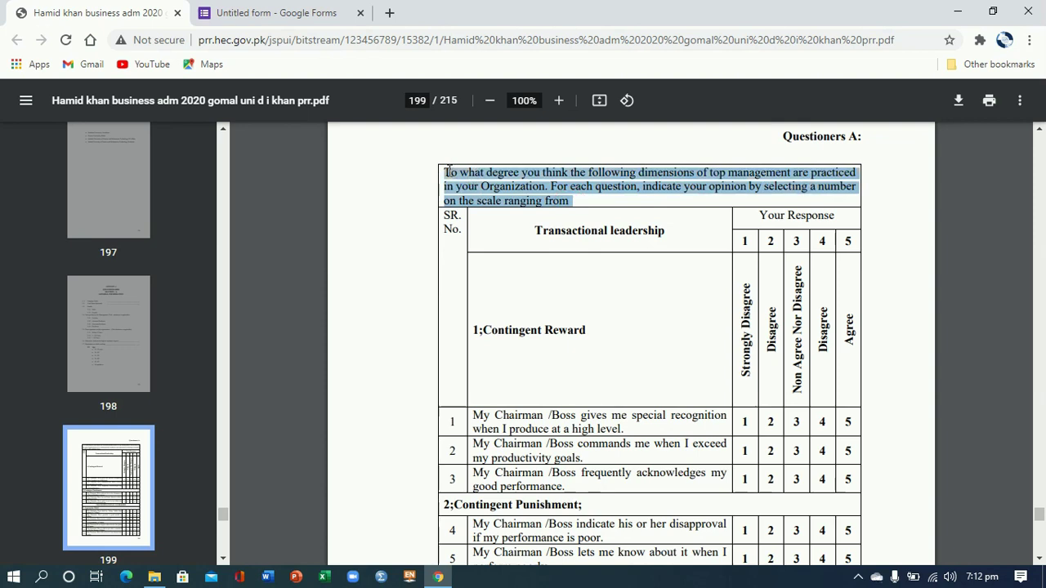
left_click(266, 13)
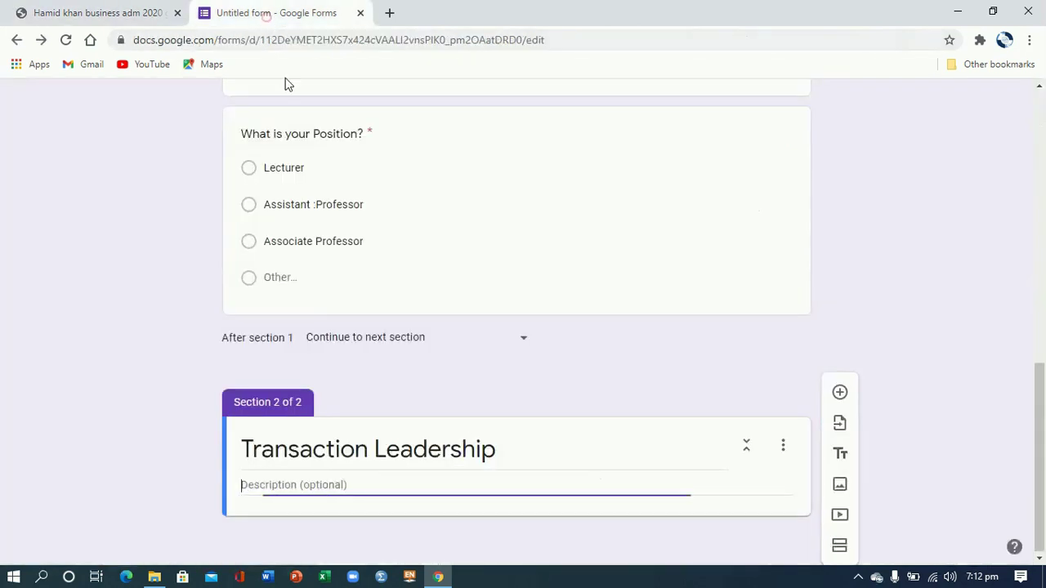
key("ctrl+v")
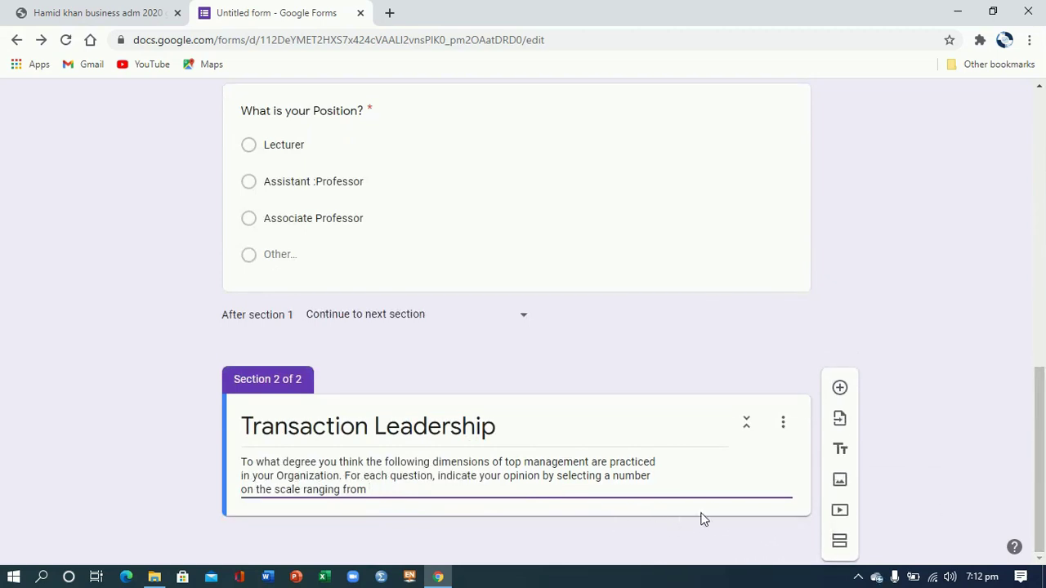
- Add a question to section 2 with the PDF's first Contingent Reward statement as its text, separating the joined words "recognition when"
left_click(842, 390)
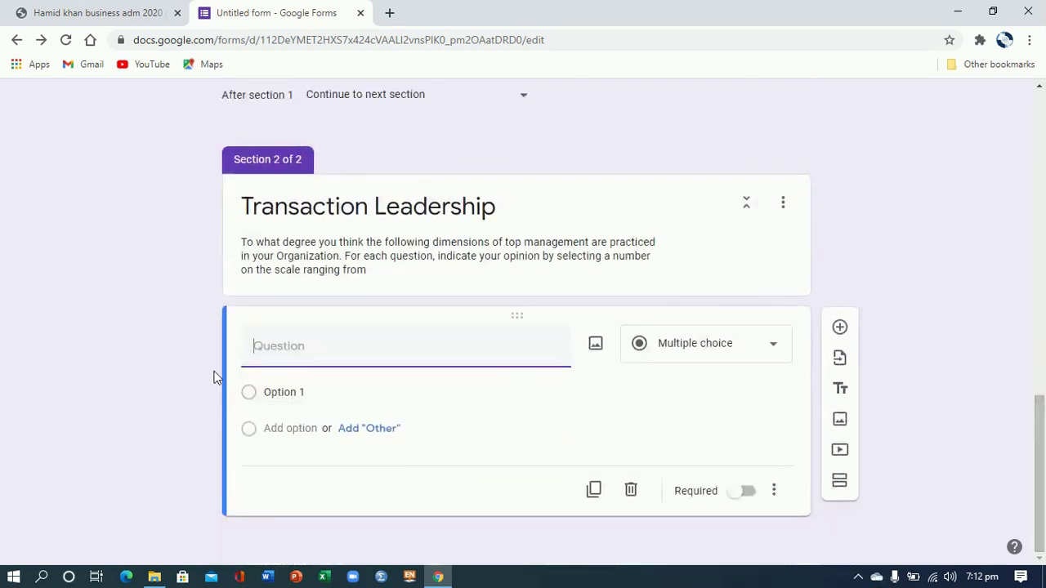
left_click(93, 9)
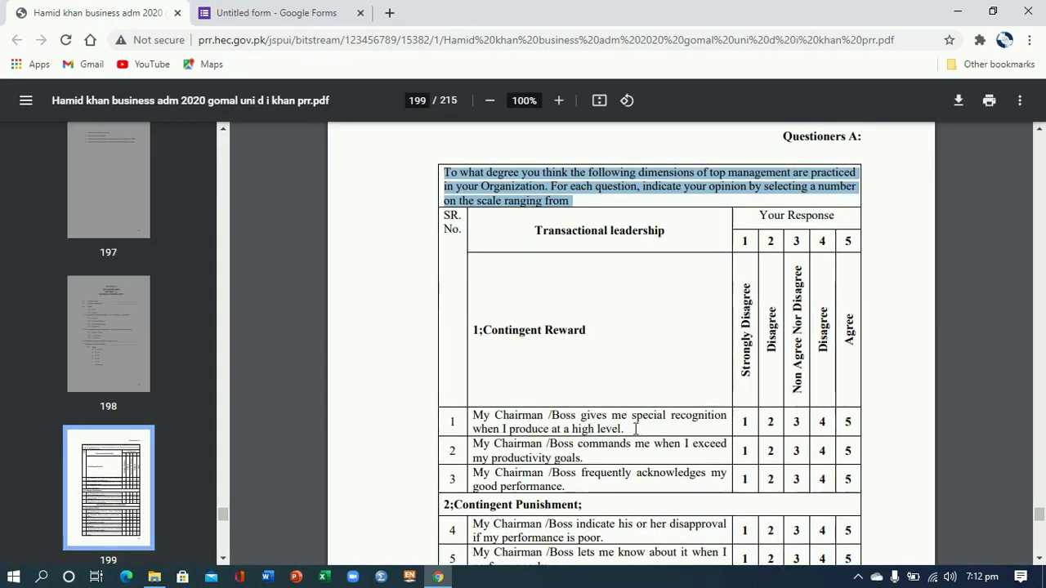
left_click_drag(635, 429, 632, 416)
left_click_drag(553, 418, 643, 419)
left_click_drag(472, 415, 626, 428)
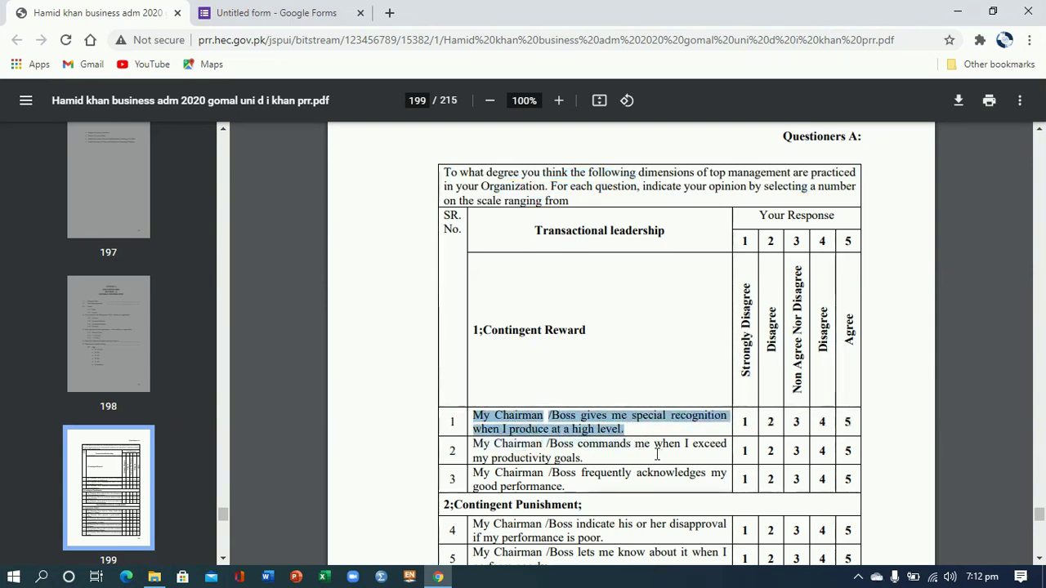
left_click(290, 13)
type("My Chairman /Boss gives me special recognitionwhen I produce at a high level.")
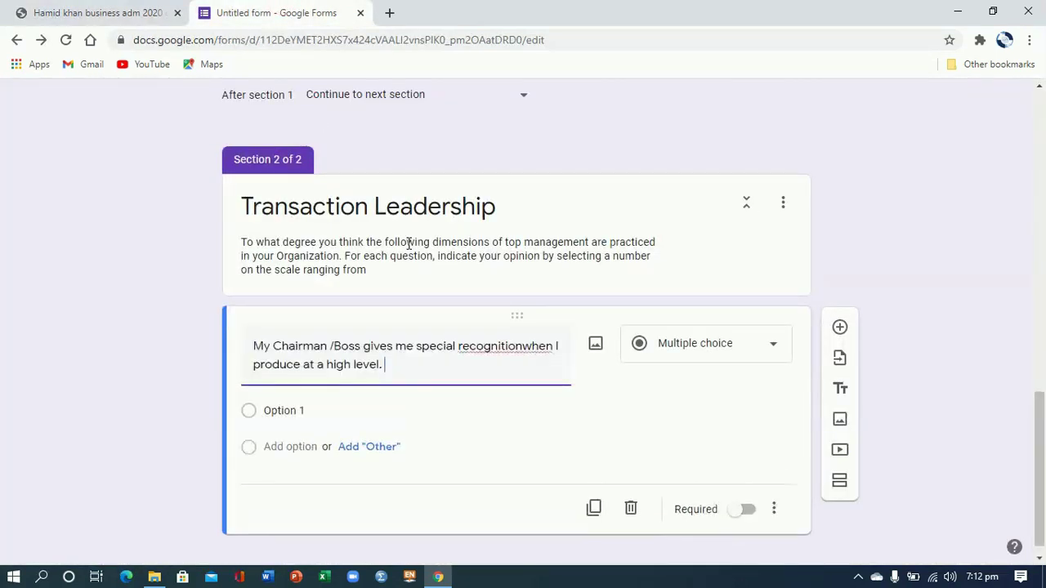
left_click(525, 346)
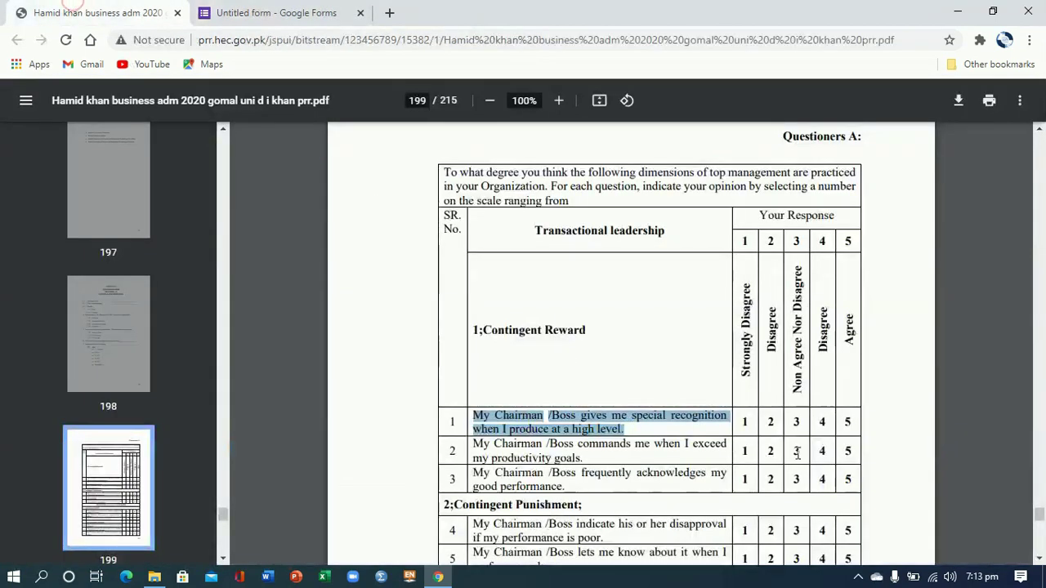
- Check the response scale in the PDF and make the special recognition question a linear scale from 1 to 5
left_click_drag(739, 423, 848, 422)
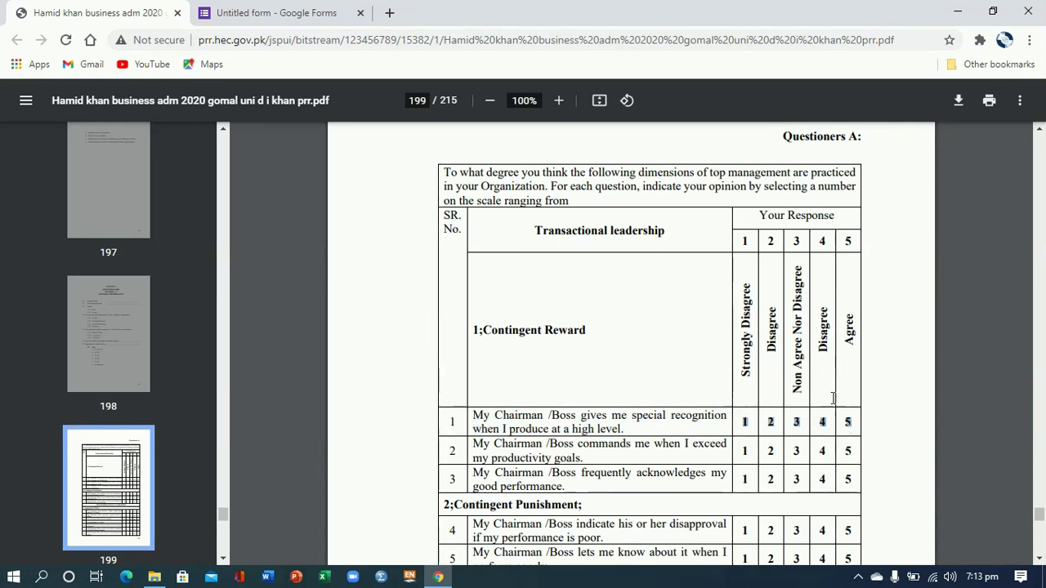
left_click(275, 12)
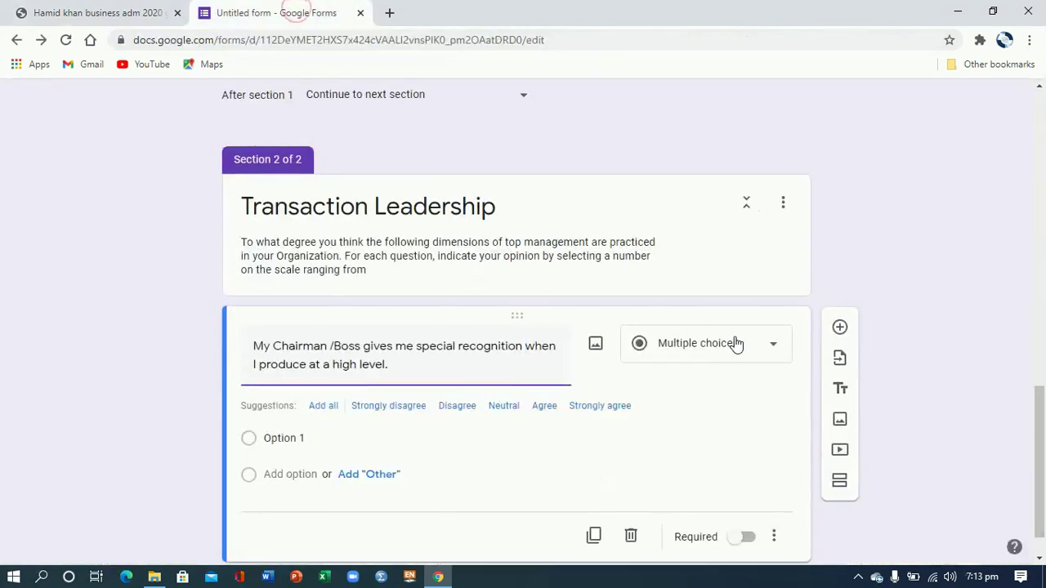
left_click(772, 353)
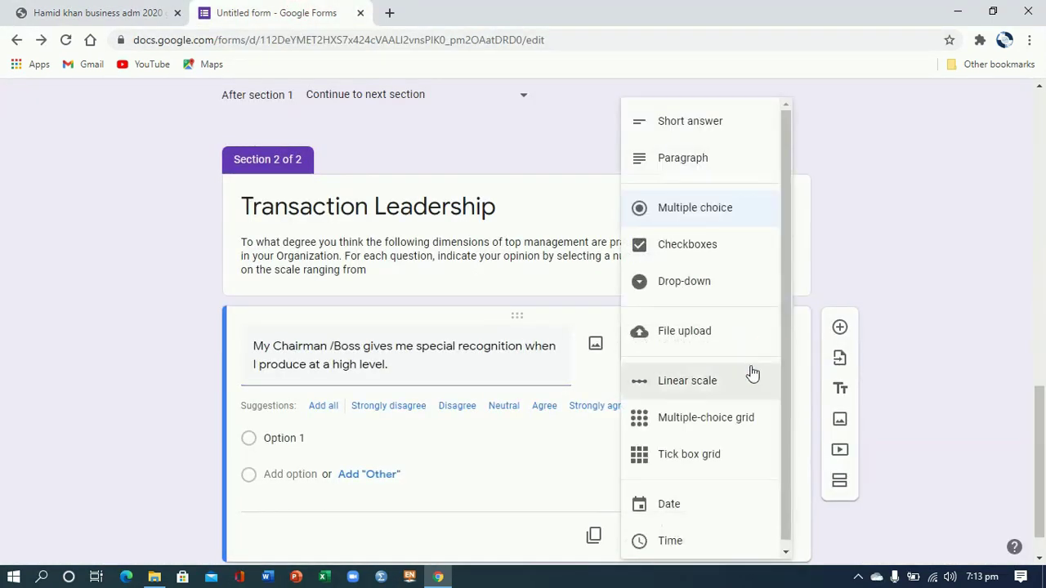
left_click(675, 385)
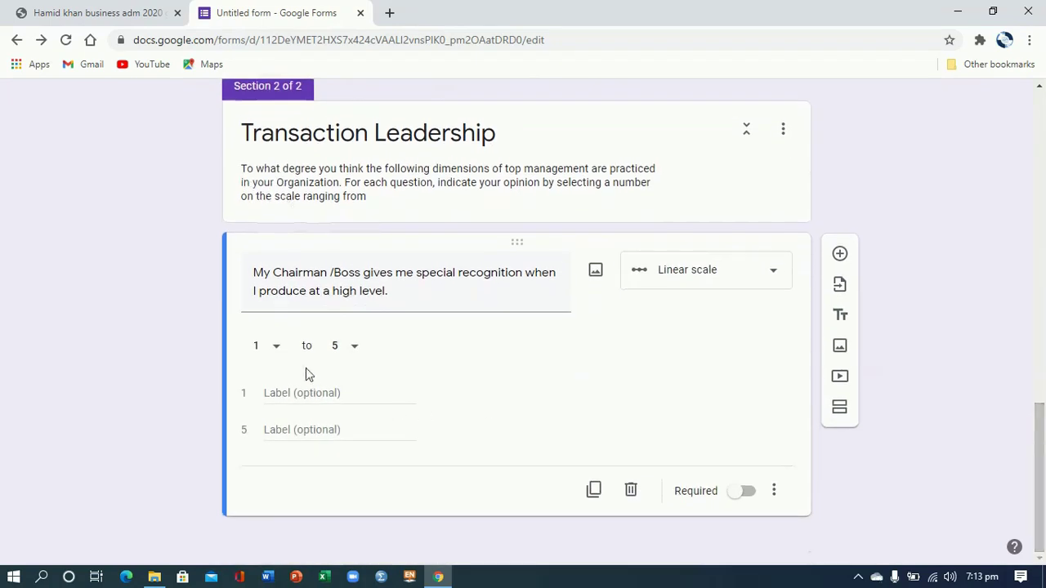
left_click(278, 351)
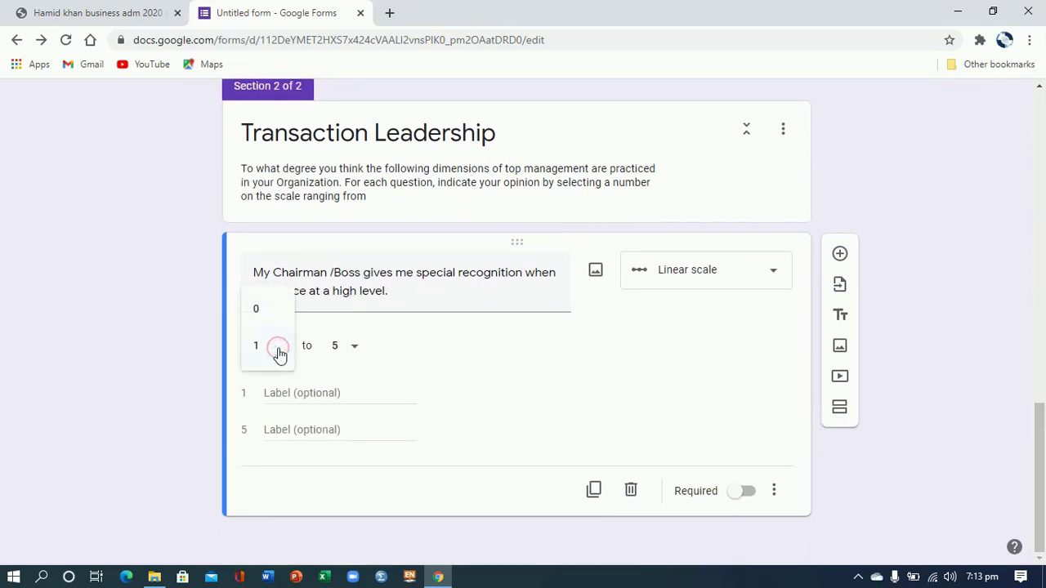
left_click(278, 348)
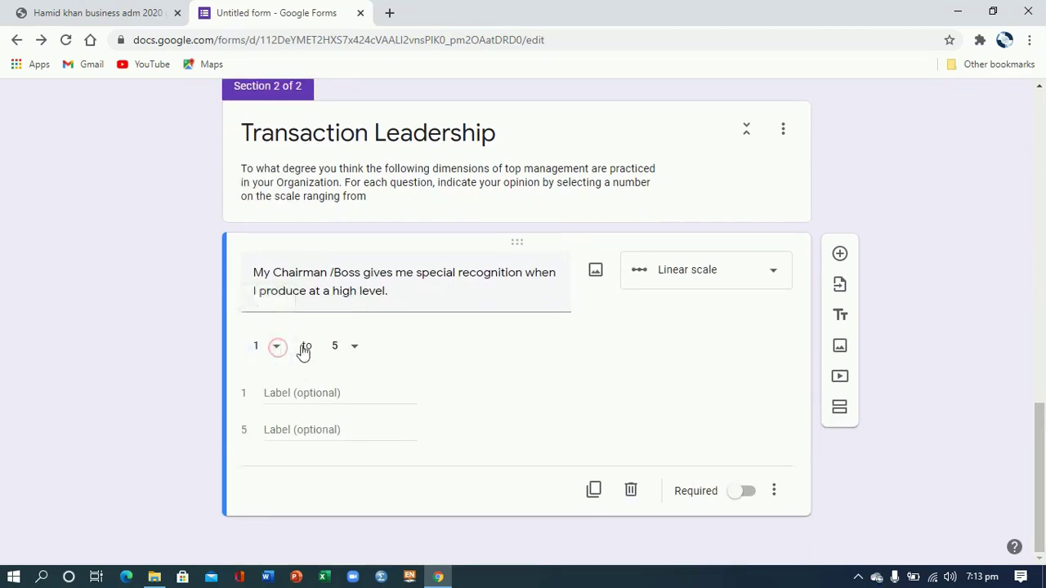
left_click(354, 350)
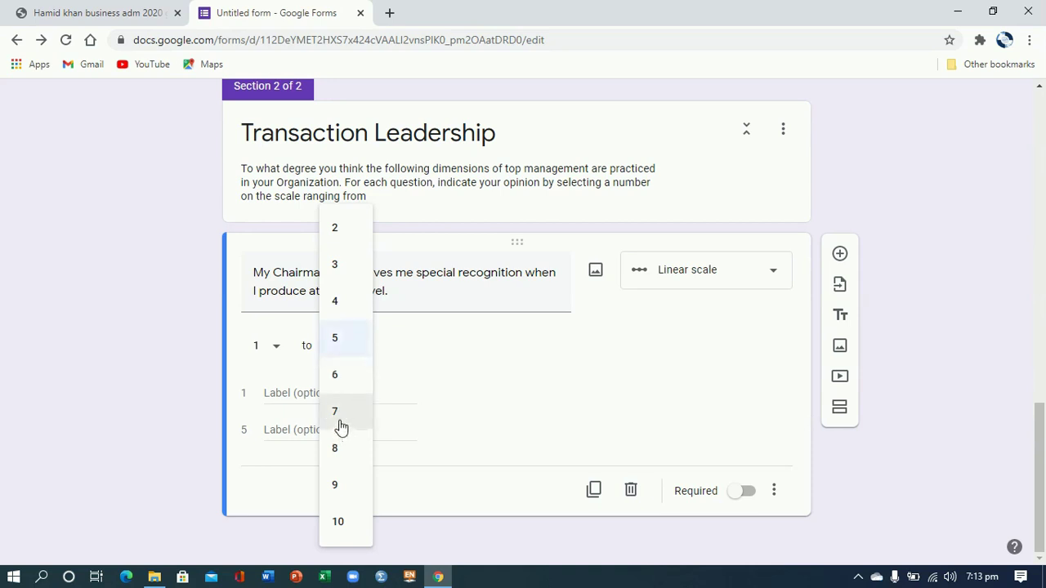
left_click(335, 340)
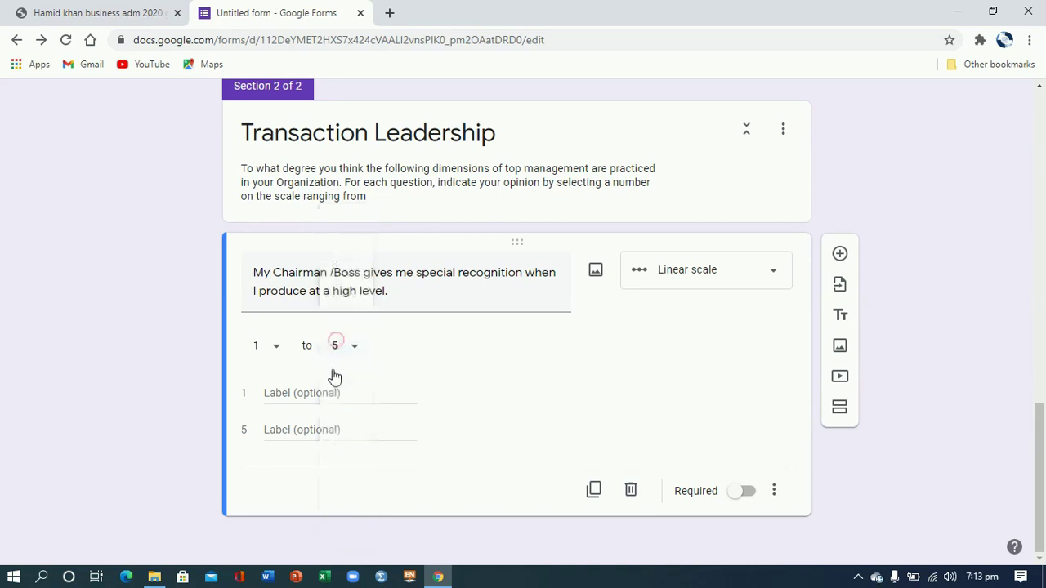
- Label the scale ends "Strongly Disagree" for 1 and "Strongly Agree" for 5, and make the question required
left_click(274, 393)
type("Strongly Disagree")
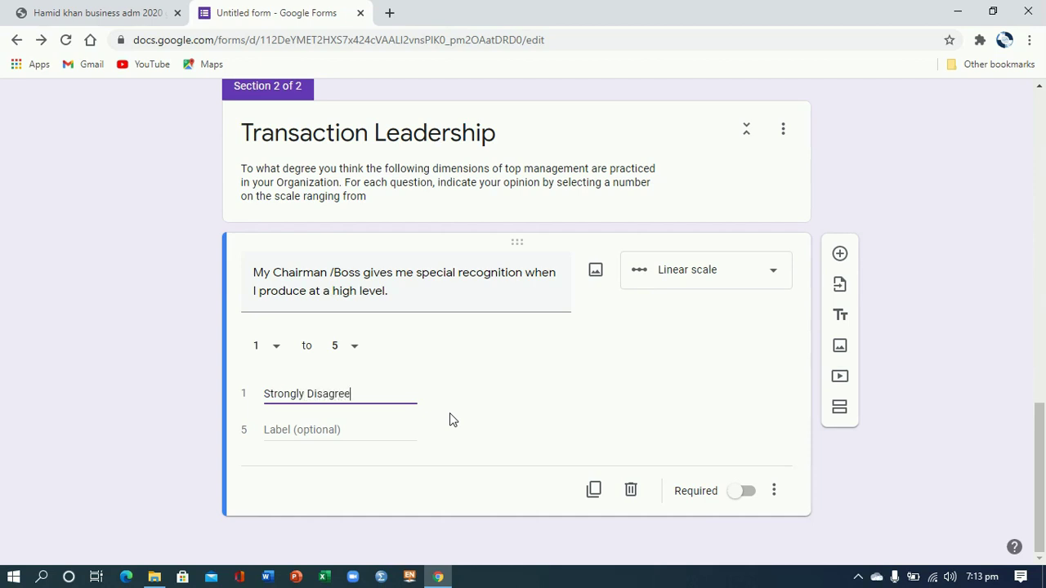
left_click(311, 433)
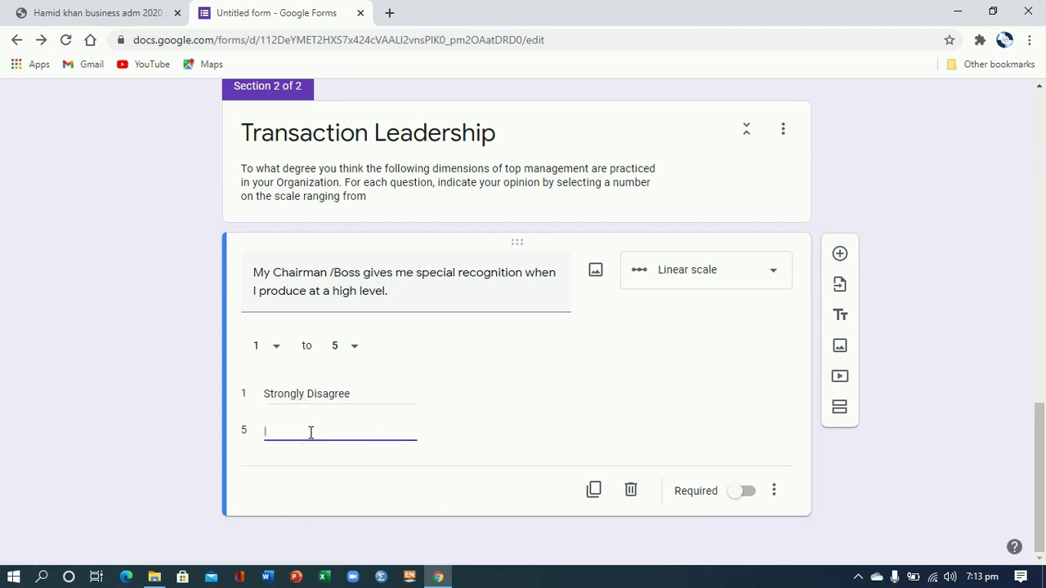
type("Strongly Agree")
left_click(756, 496)
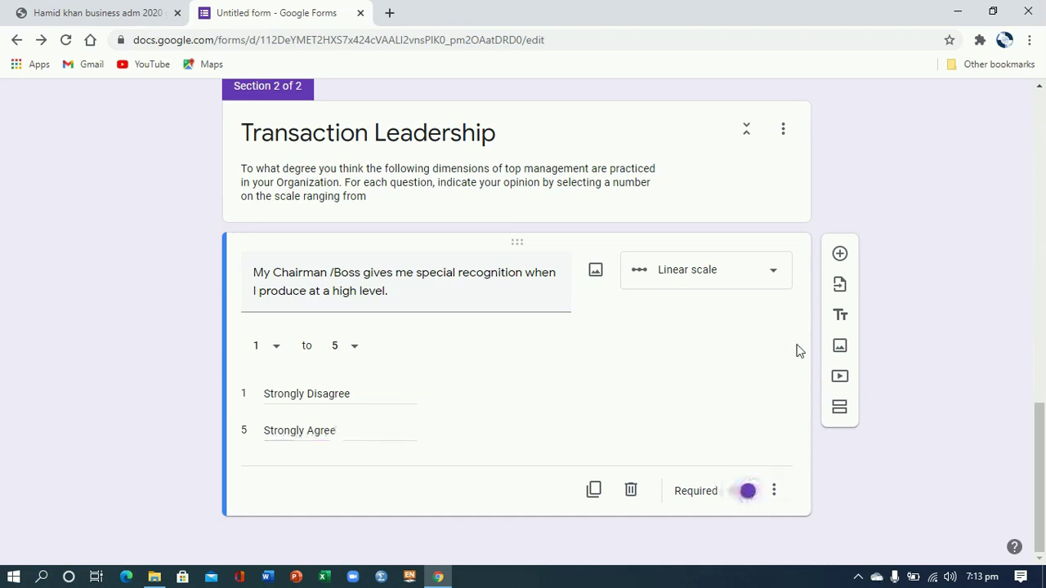
- Add another question with the PDF's second Contingent Reward statement as its text, separating the joined words "exceed my"
left_click(841, 255)
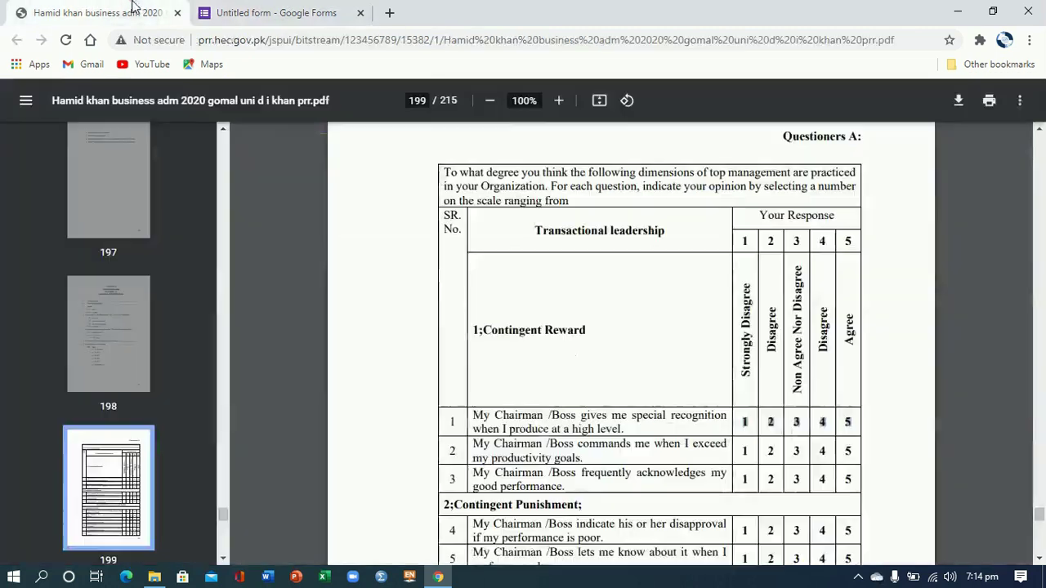
left_click(98, 12)
left_click_drag(590, 459, 473, 444)
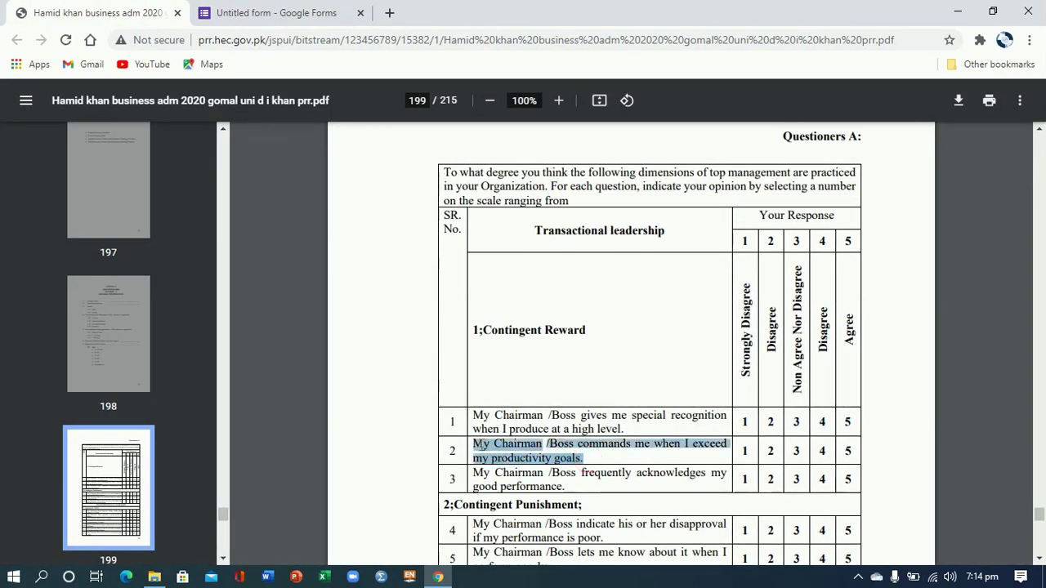
left_click(286, 10)
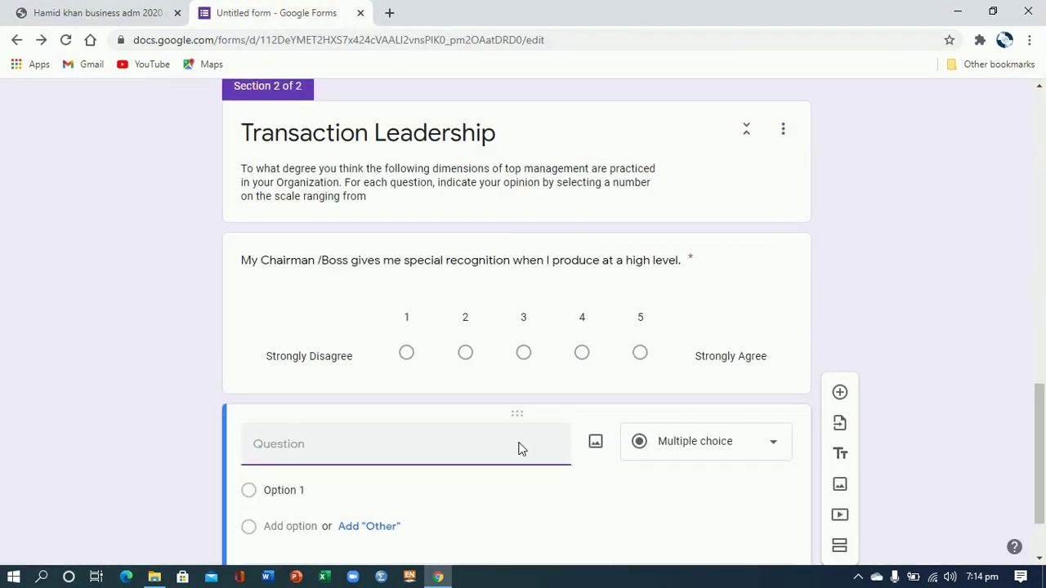
type("My Chairman /Boss commands me when I exceedmy productivity goals.")
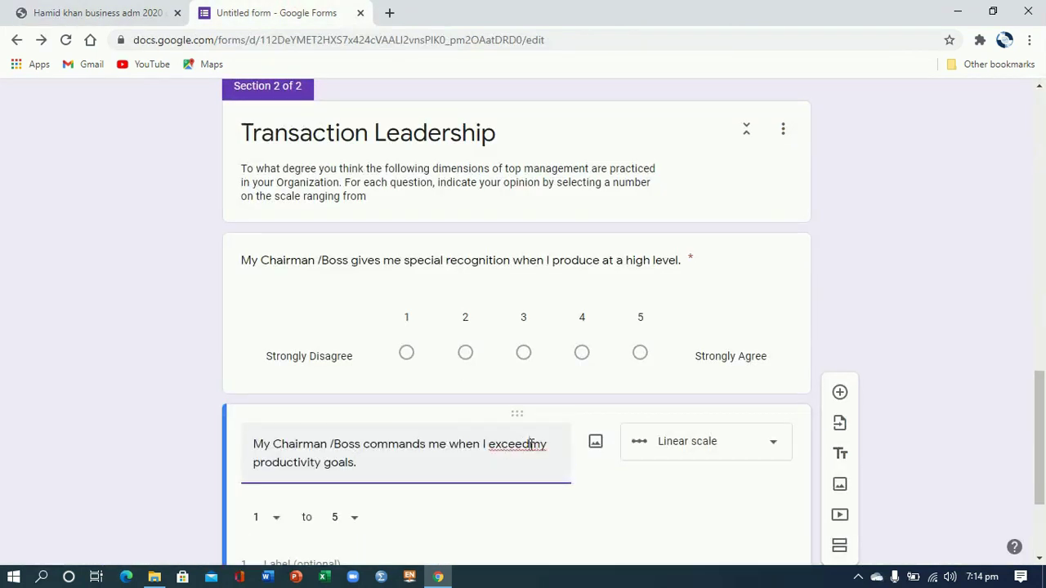
left_click(531, 444)
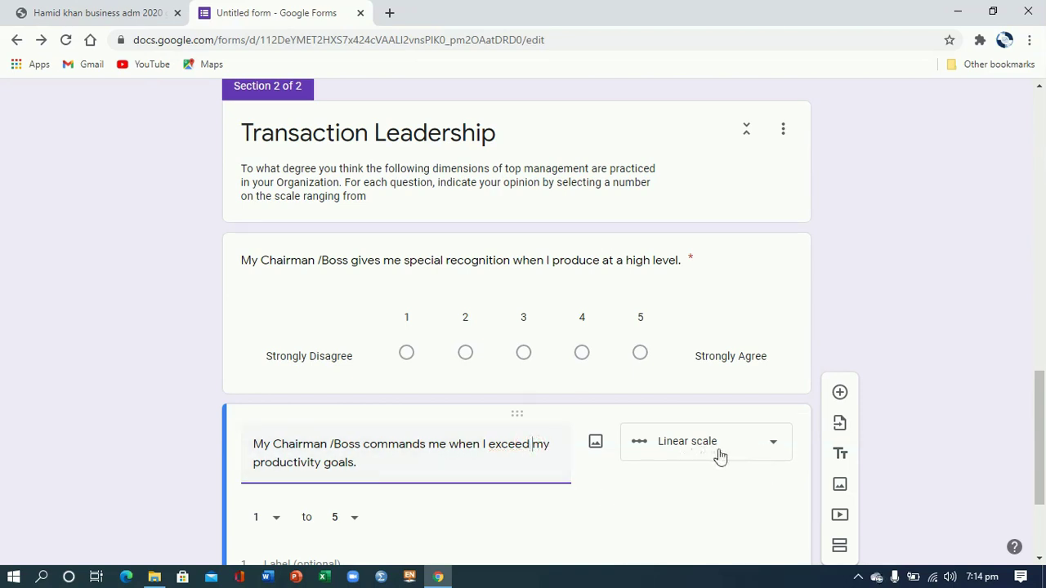
- Label the productivity goals question's scale ends "Strongly Disagree" for 1 and "Strongly Agree" for 5
left_click_drag(1039, 455, 997, 490)
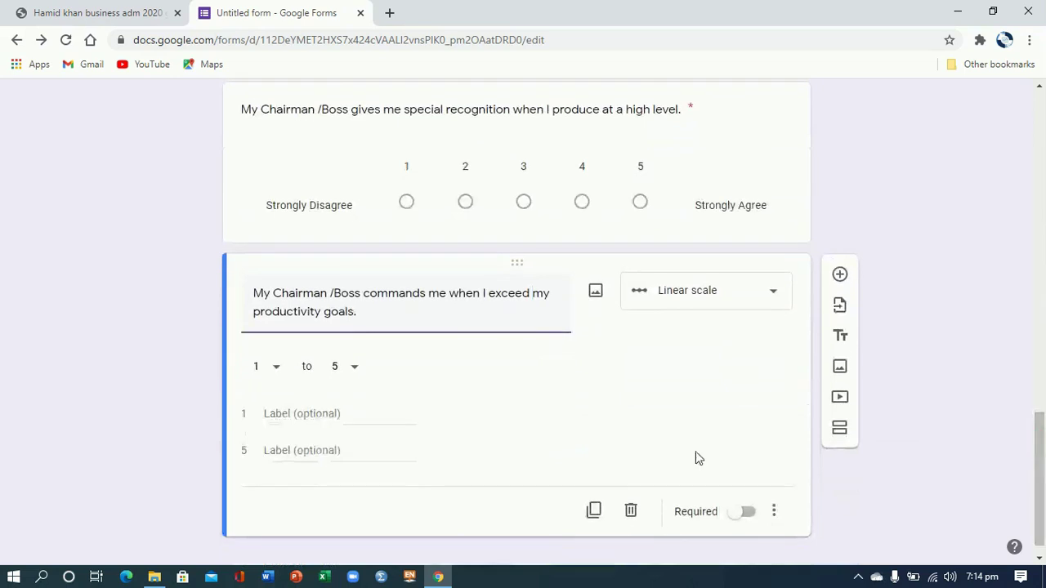
left_click(315, 413)
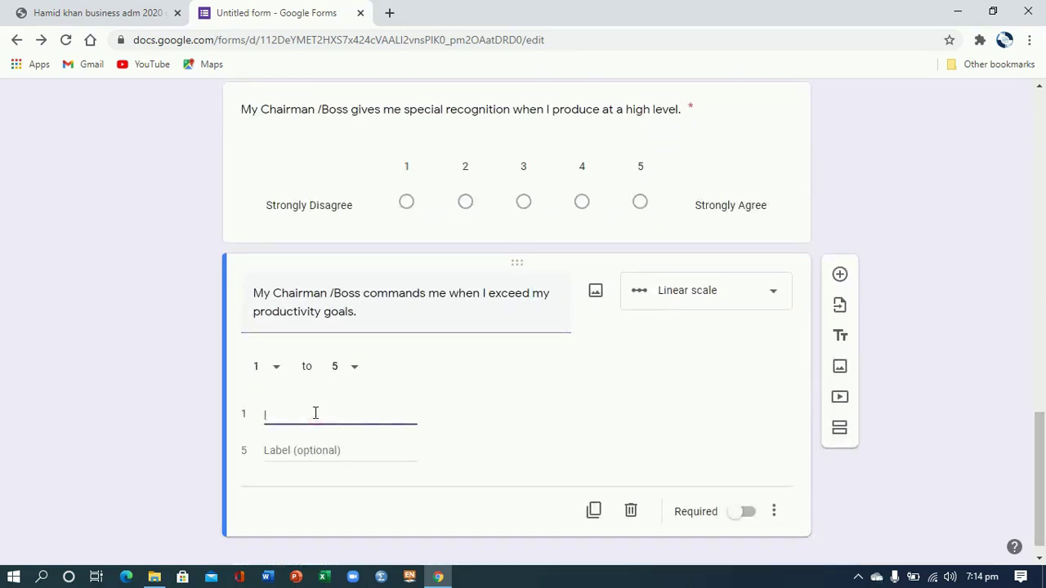
type("Strongly Disagree")
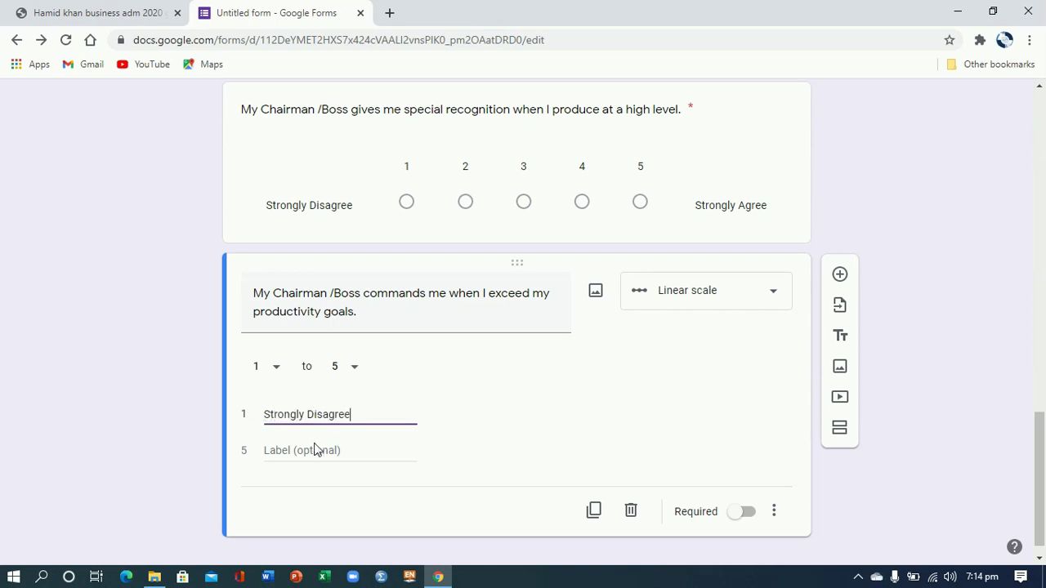
left_click(315, 452)
type("Strongly Agree")
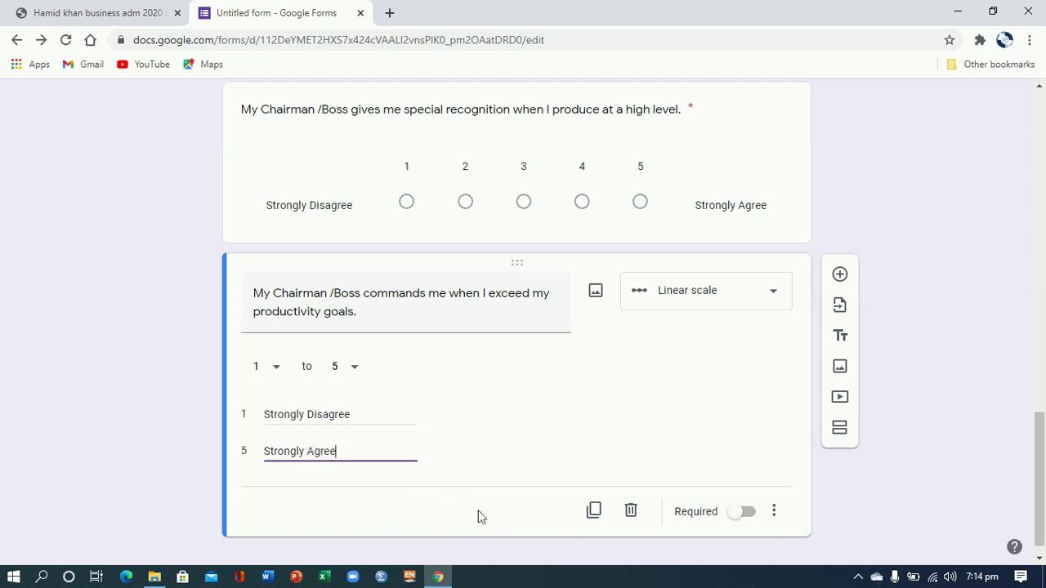
- Find and select the "TRANSFORMATIONAL LEADERSHIP" heading in the questionnaire PDF, and add a new section after section 2 of the form
left_click(103, 10)
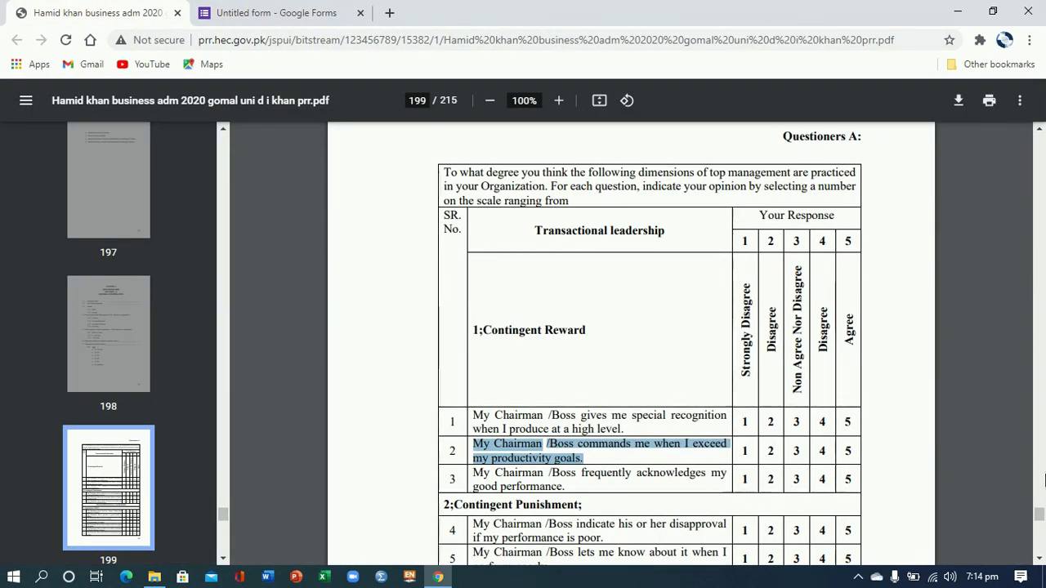
left_click(1040, 559)
left_click(1040, 558)
left_click(1039, 559)
left_click(1040, 559)
left_click(1040, 559)
left_click(1040, 558)
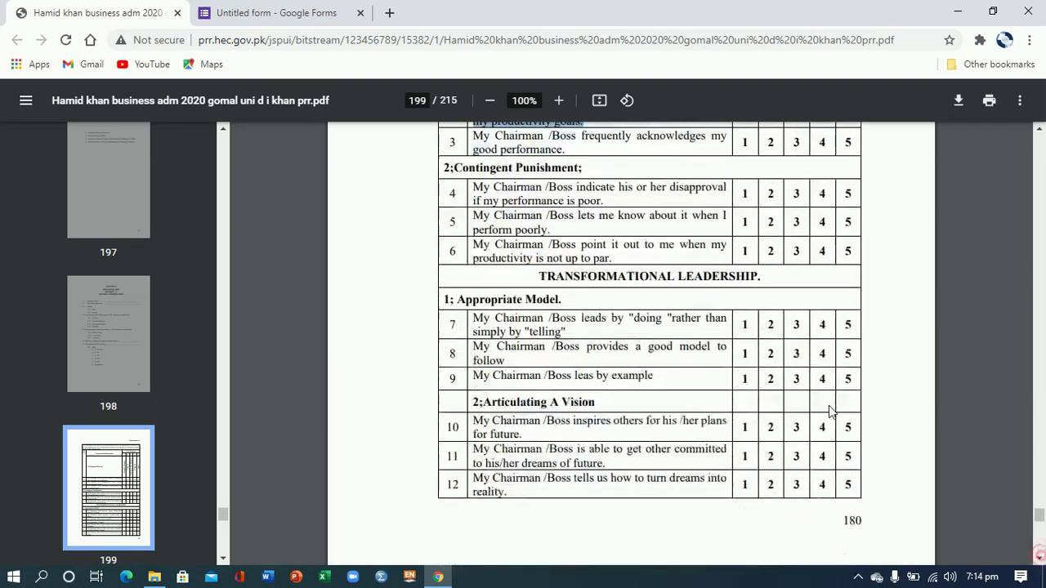
left_click_drag(533, 276, 760, 275)
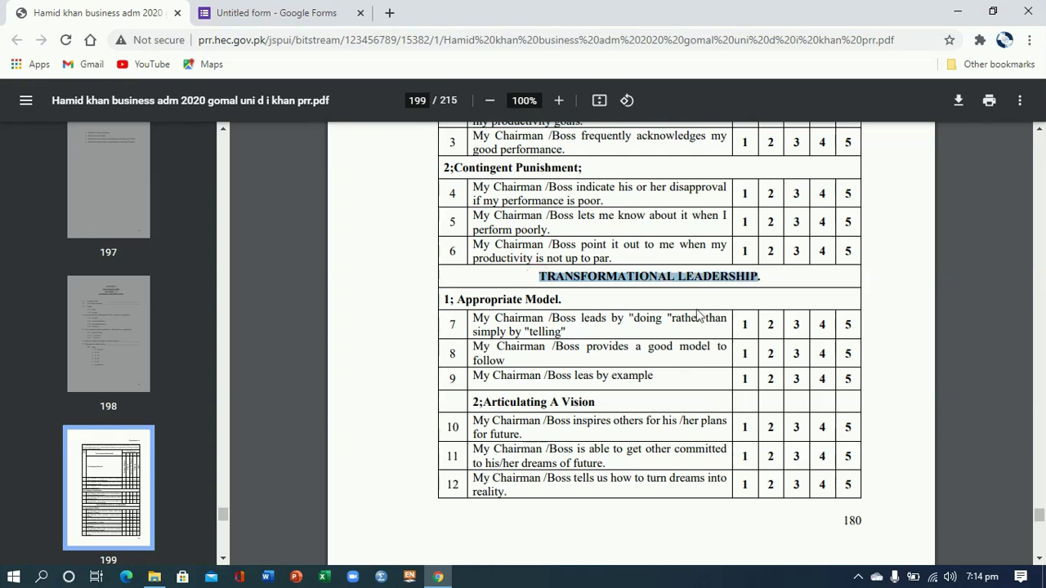
left_click(288, 13)
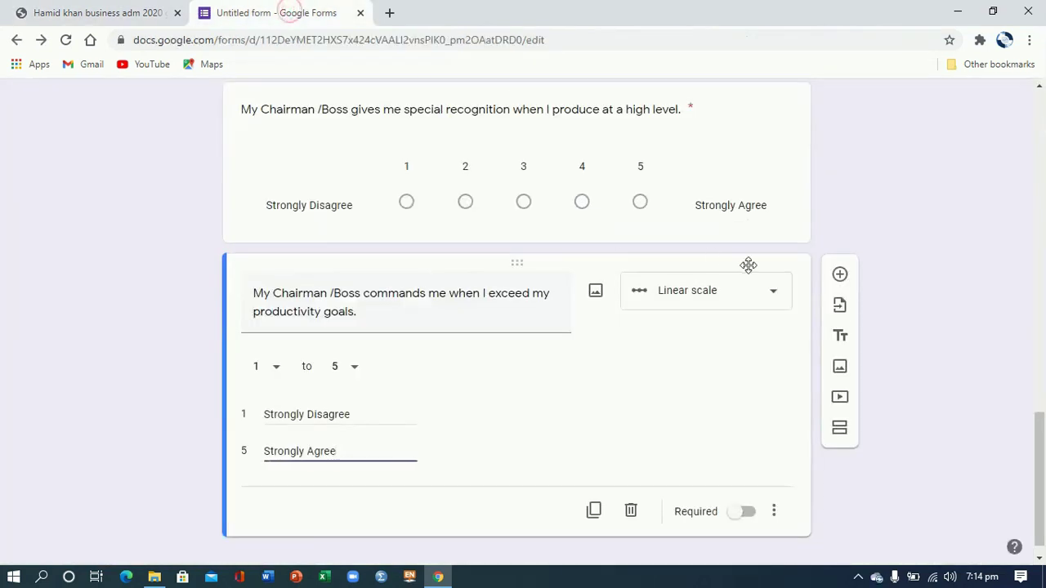
left_click(841, 431)
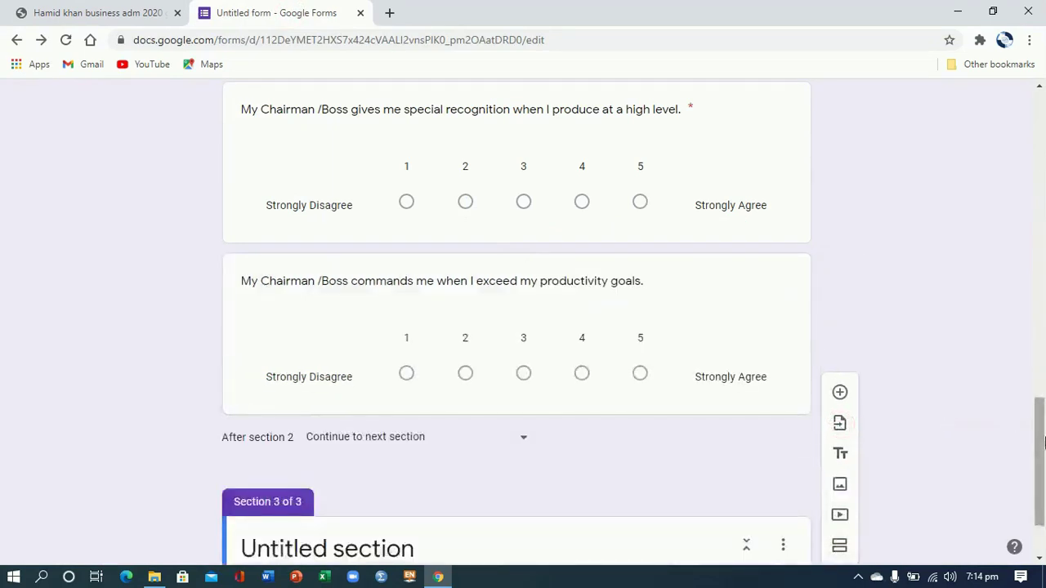
left_click(147, 12)
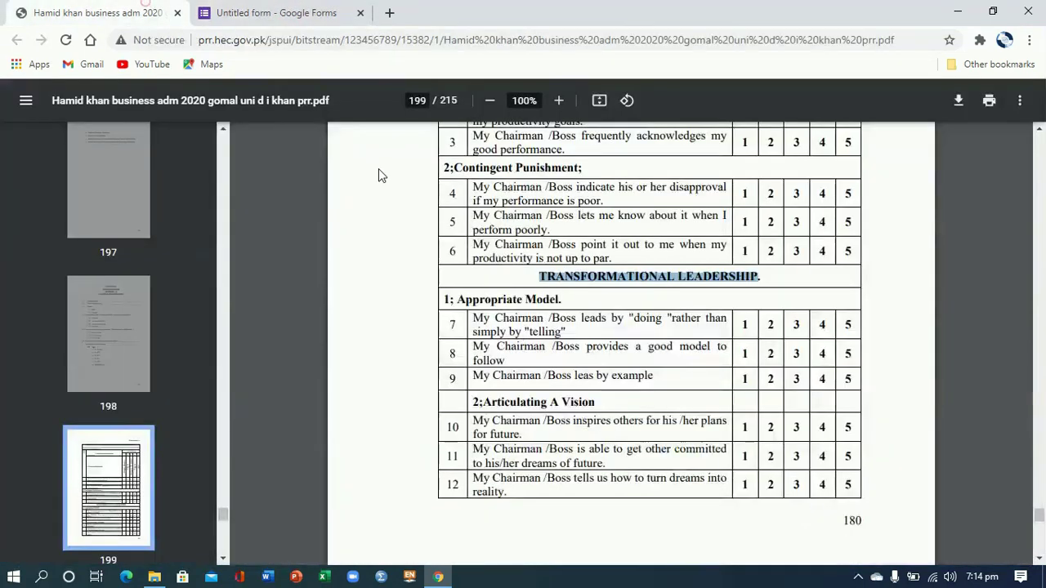
left_click(237, 11)
left_click(355, 454)
type("My Chairman /Boss commands me when I exceedmy productivity goals.")
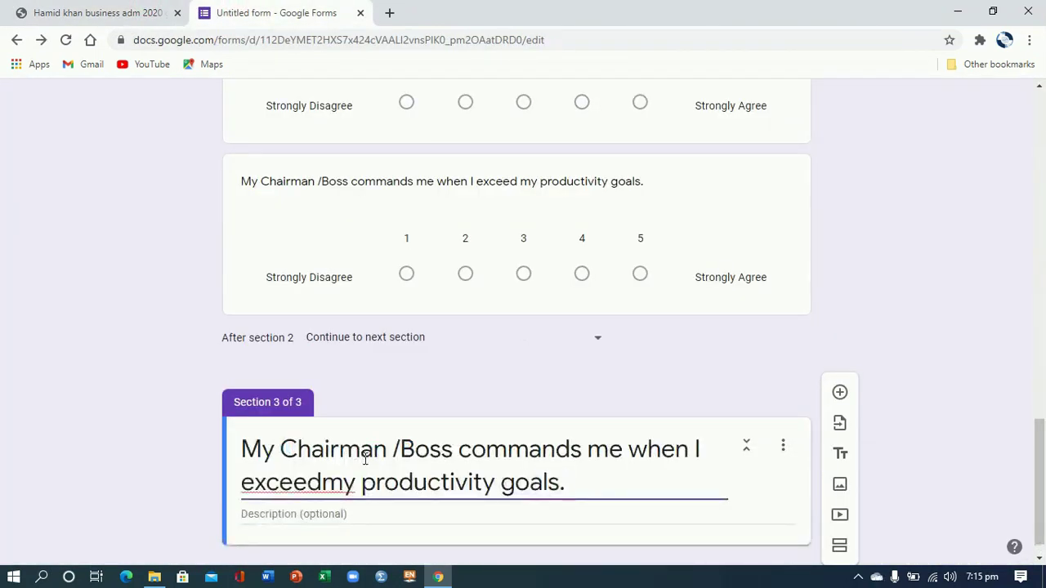
left_click_drag(613, 495, 223, 442)
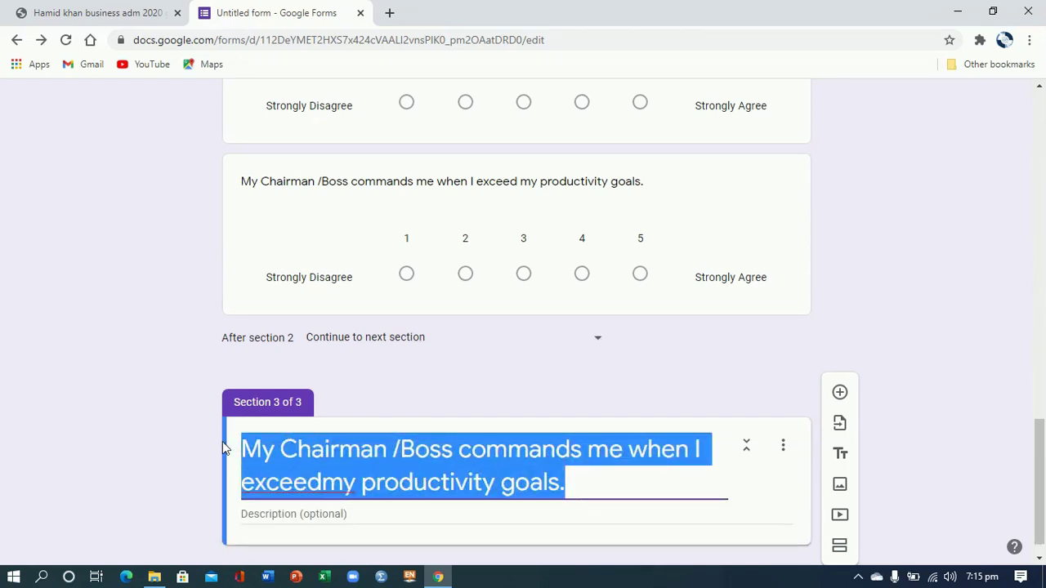
key("BackSpace")
- Copy the "TRANSFORMATIONAL LEADERSHIP" heading from the PDF and use it as the title of section 3
left_click(123, 13)
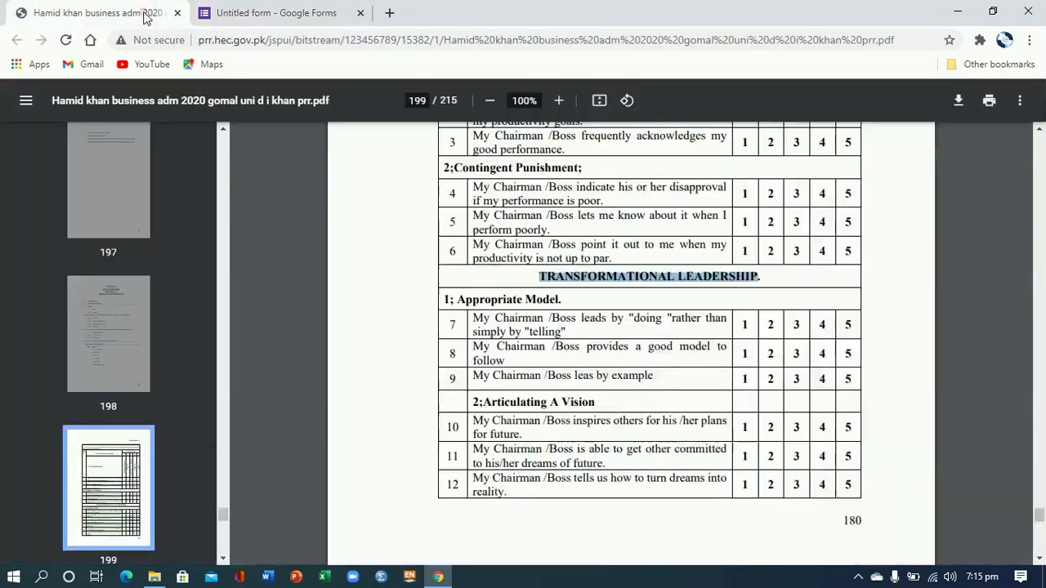
right_click(578, 277)
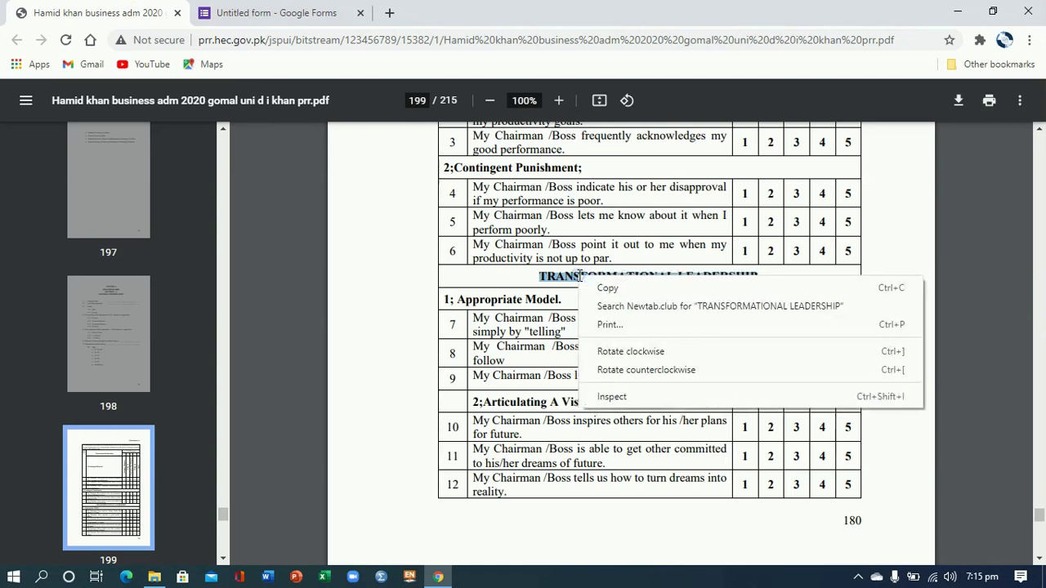
left_click(608, 289)
left_click(245, 12)
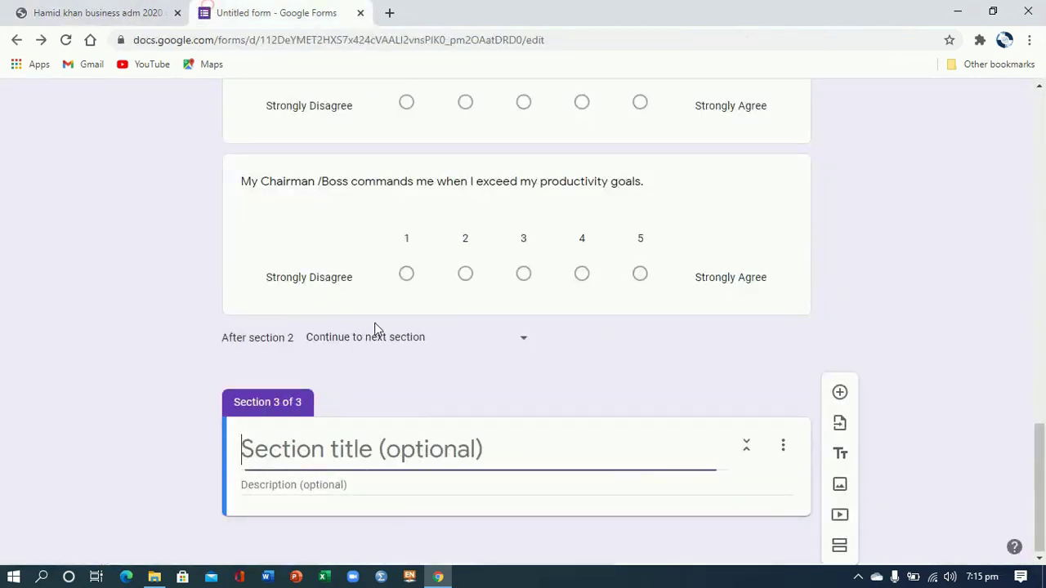
key("ctrl+v")
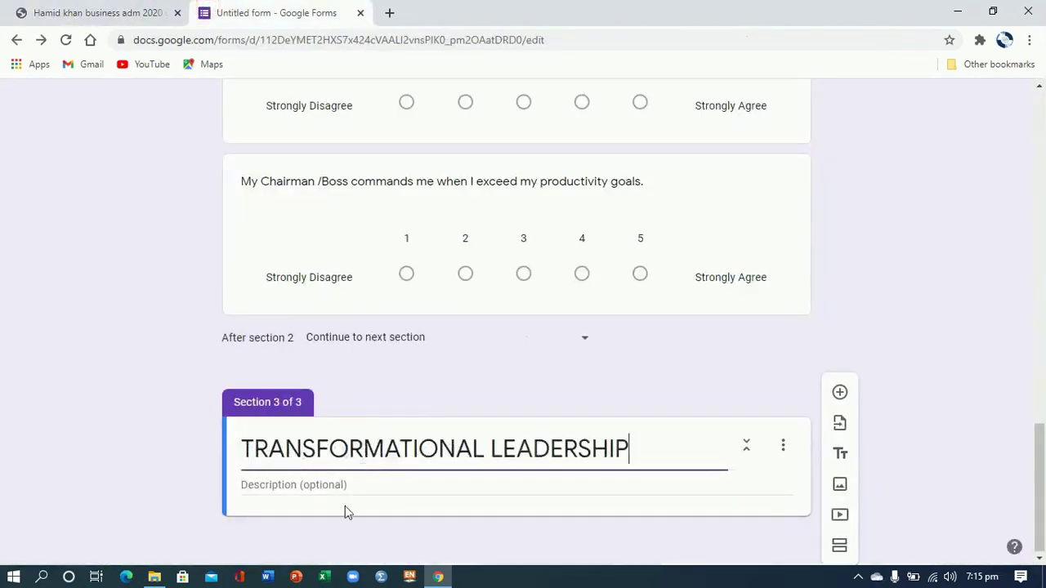
- Fill section 3's description with the PDF's introductory instruction paragraph that starts "To what degree you think"
left_click(350, 485)
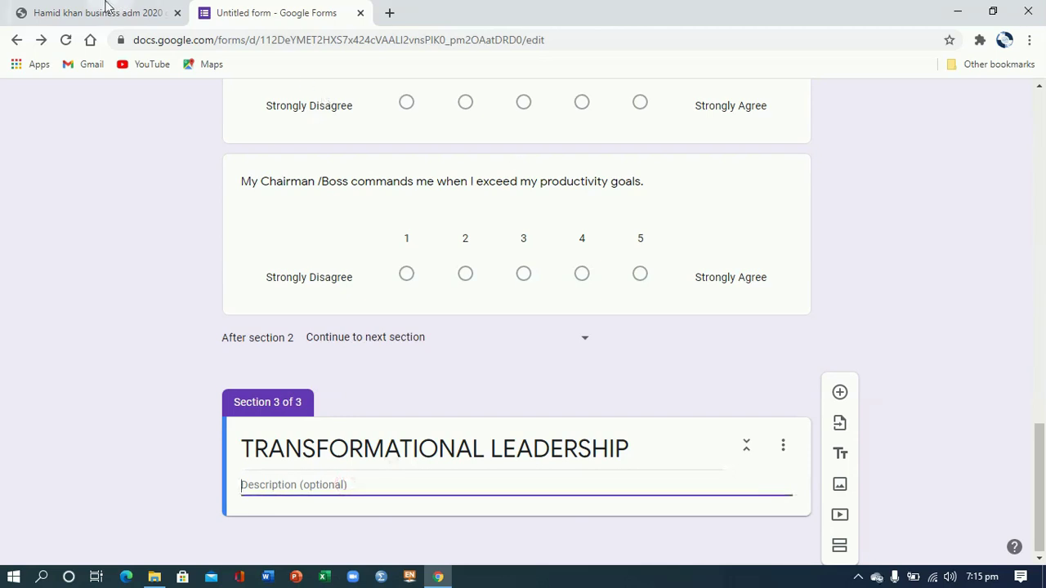
left_click(104, 10)
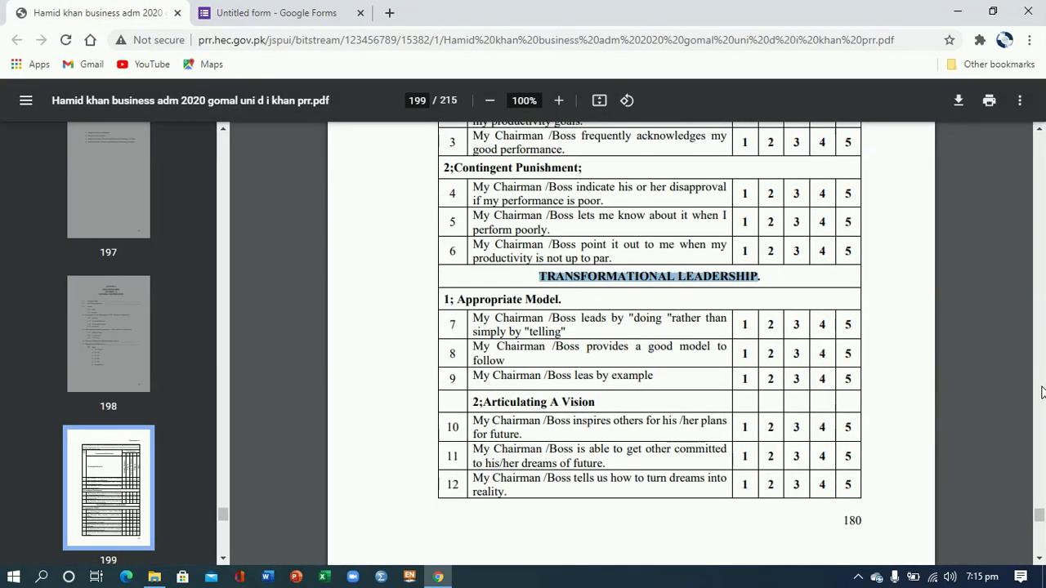
scroll(658, 272, "up", 5)
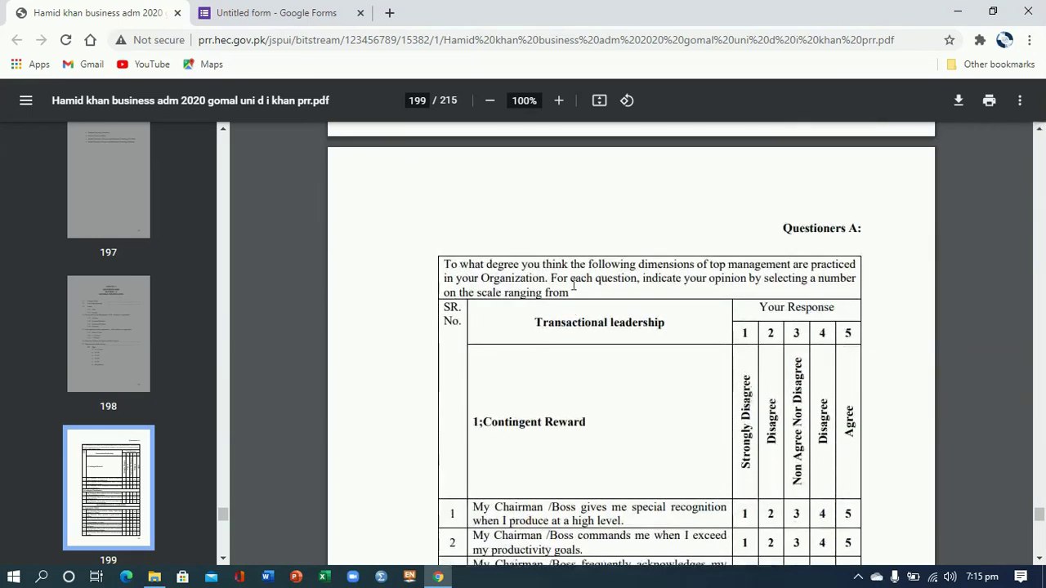
left_click_drag(572, 293, 445, 265)
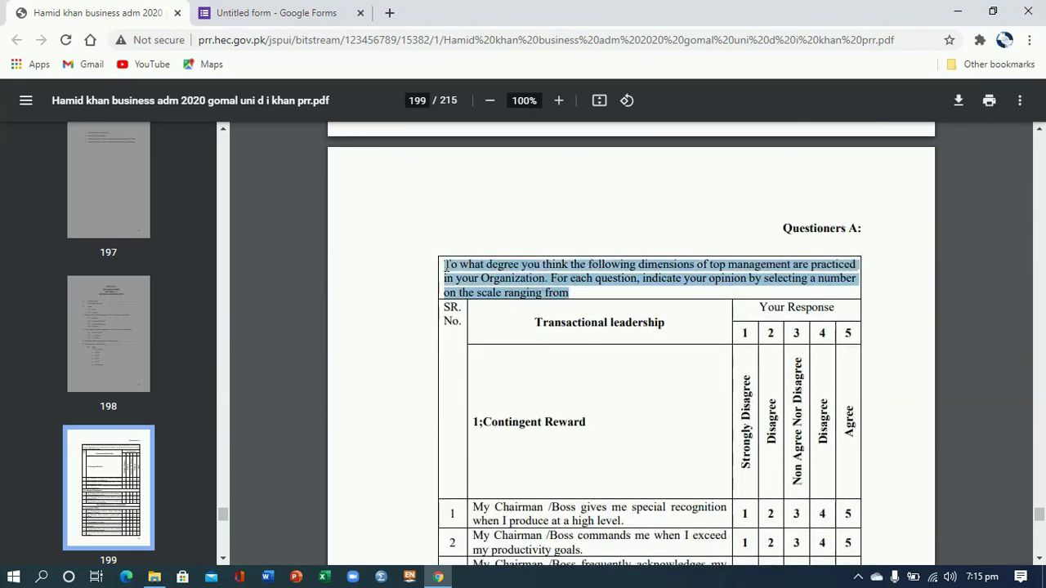
left_click(259, 12)
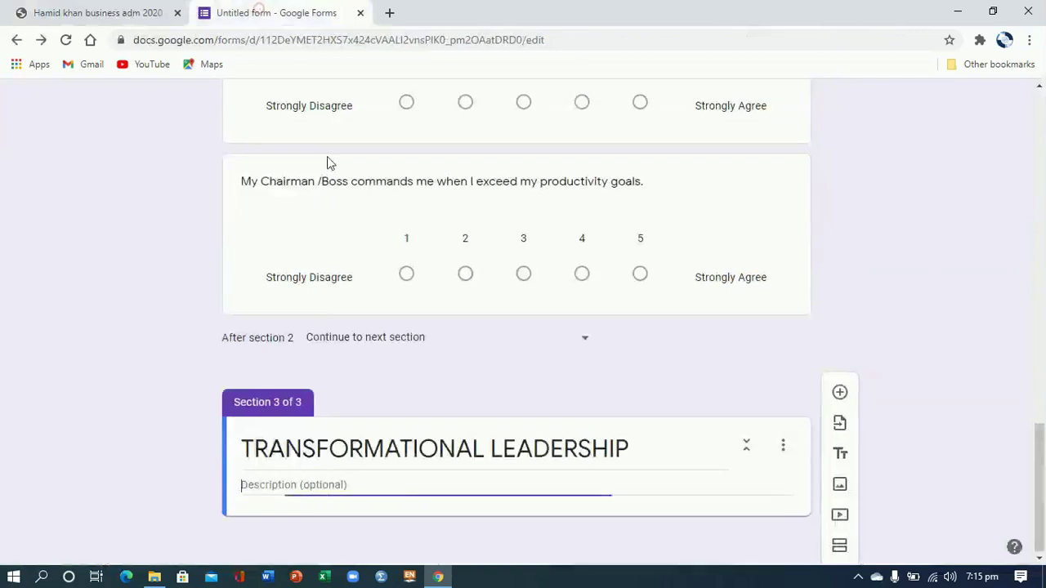
key("ctrl+v")
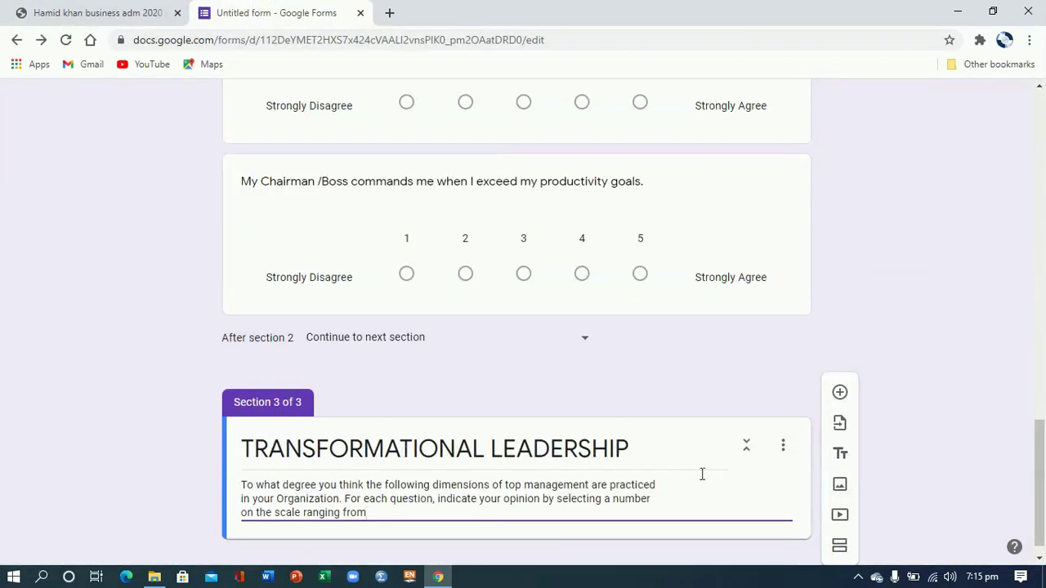
- Add a question to section 3 with the PDF's first Appropriate Model statement as its text, separating the joined words "than simply"
scroll(1044, 415, "down", 1)
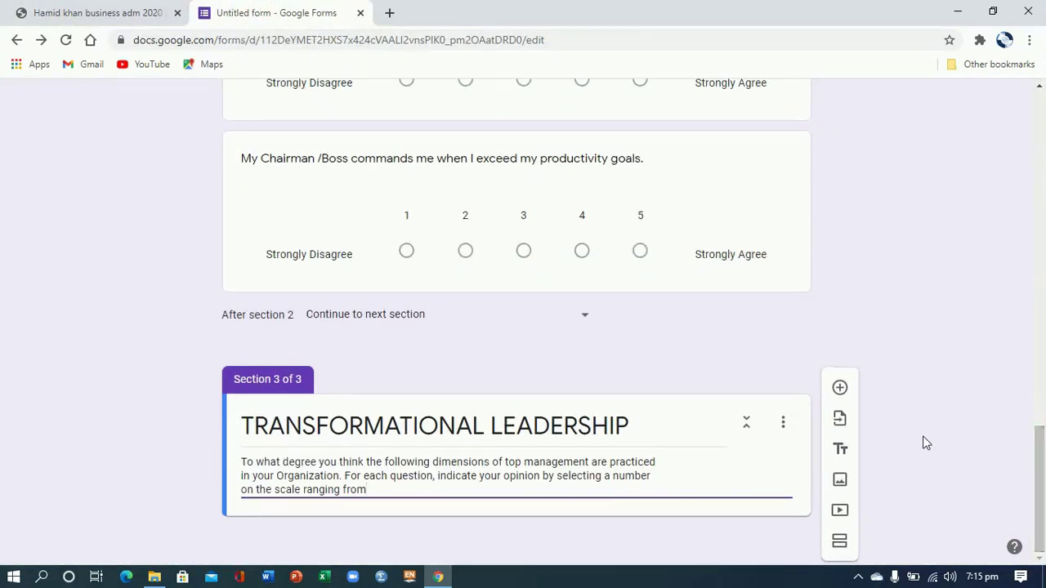
left_click(842, 390)
scroll(1044, 444, "down", 1)
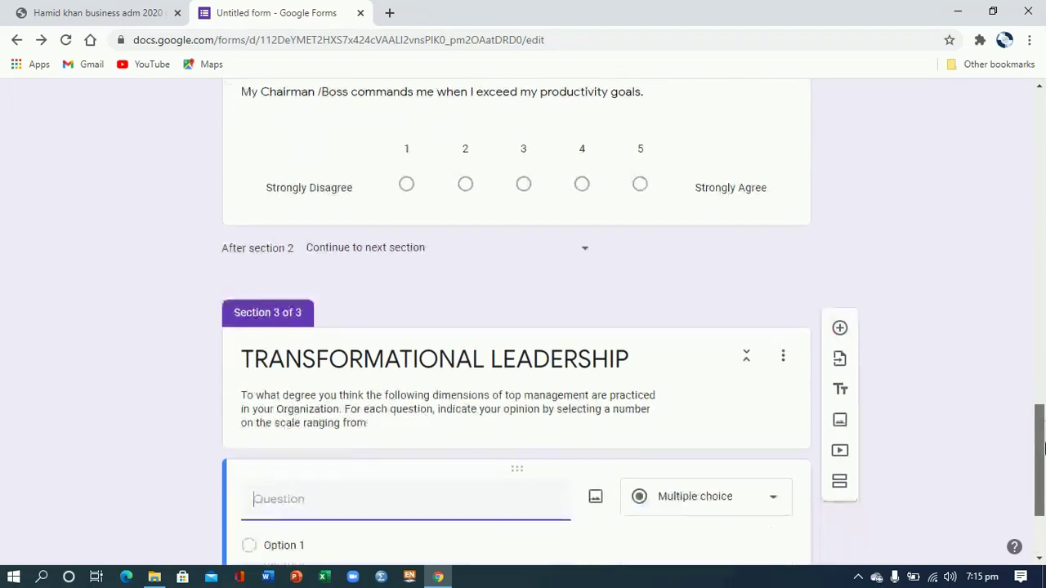
scroll(1044, 444, "down", 2)
left_click(136, 16)
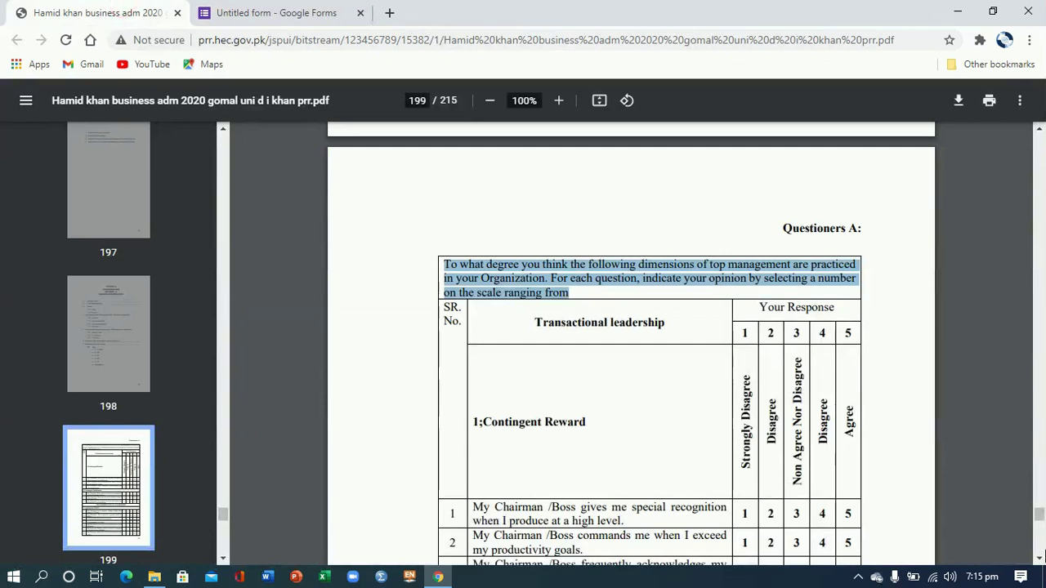
scroll(1043, 555, "down", 5)
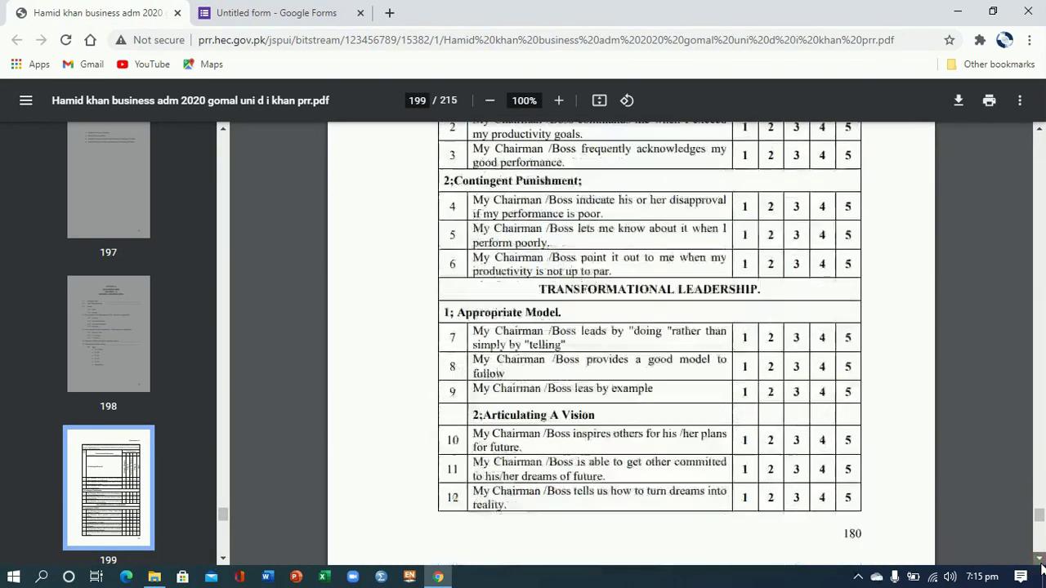
scroll(1043, 567, "down", 1)
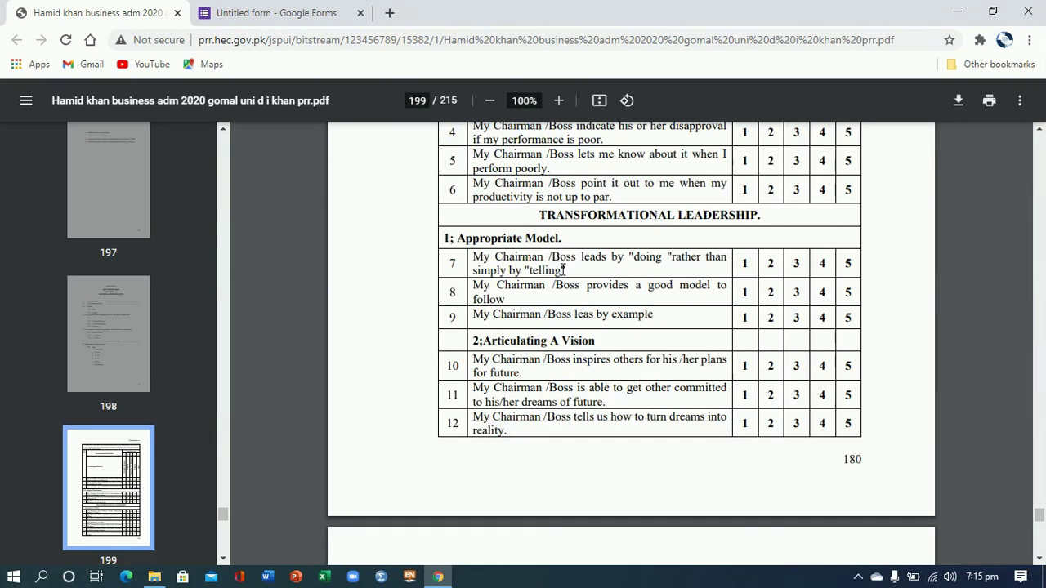
left_click_drag(569, 269, 482, 260)
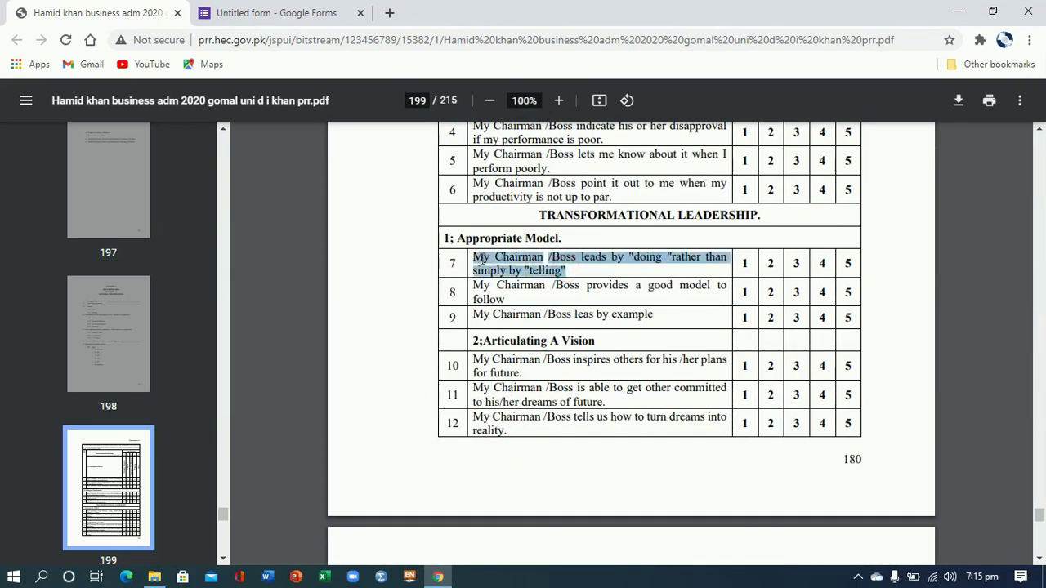
key("ctrl+Tab")
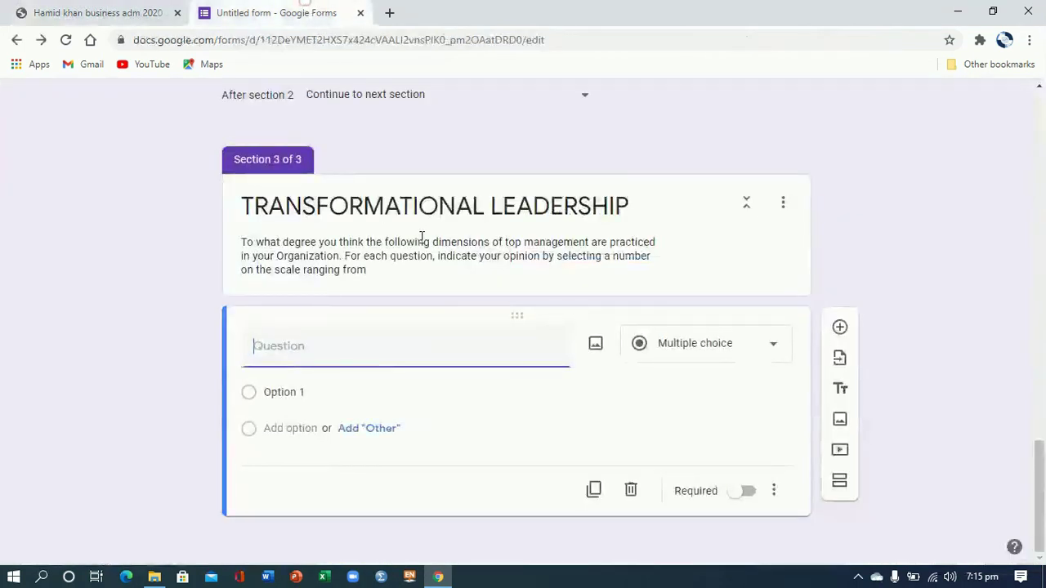
key("ctrl+v")
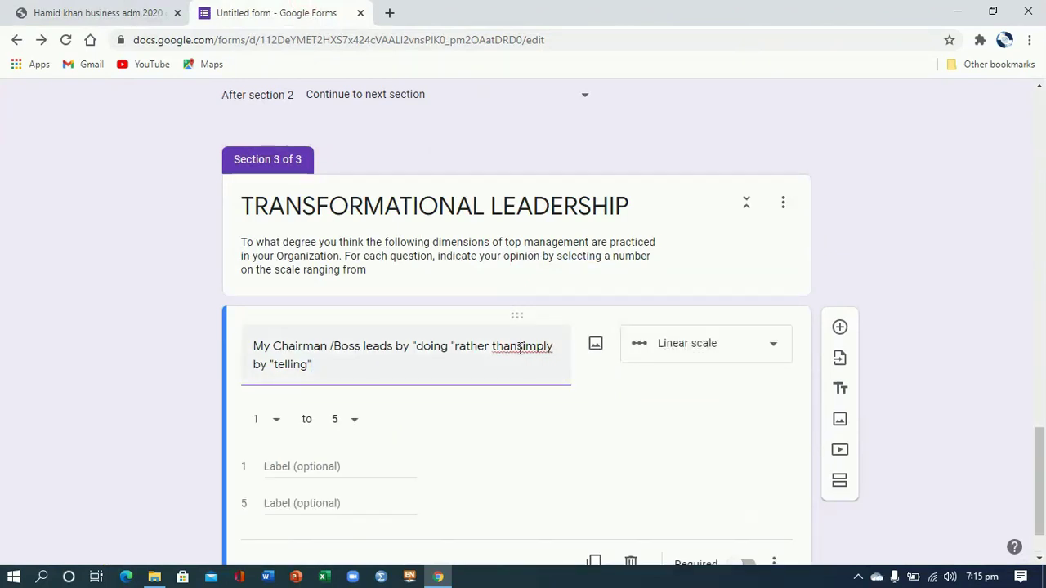
left_click(517, 347)
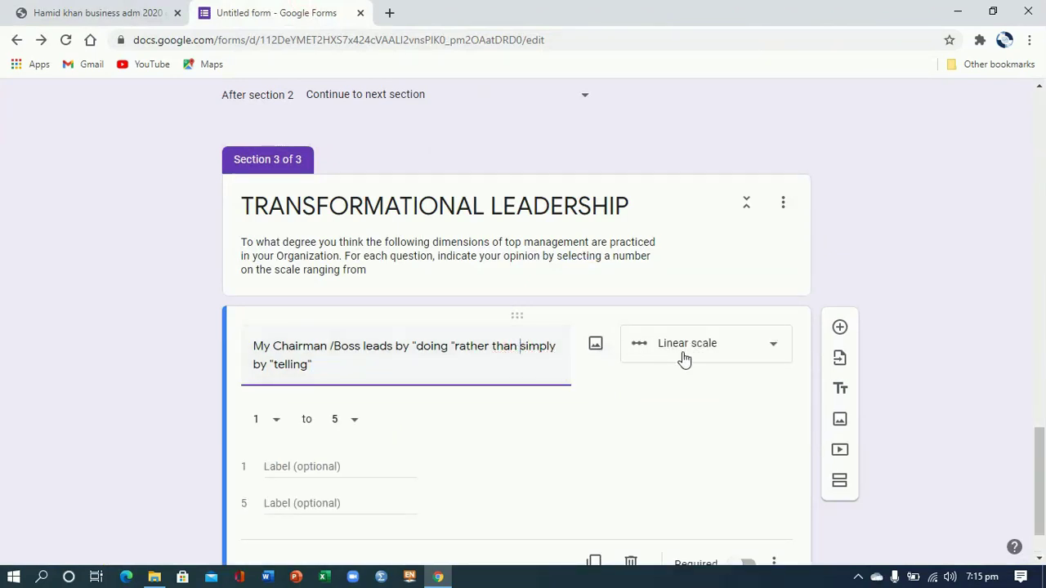
- Label the new question's scale ends "Strongly Disagree" for 1 and "Strongly Agree" for 5, and return to the questionnaire PDF
left_click(302, 470)
type("Strongly Disagree")
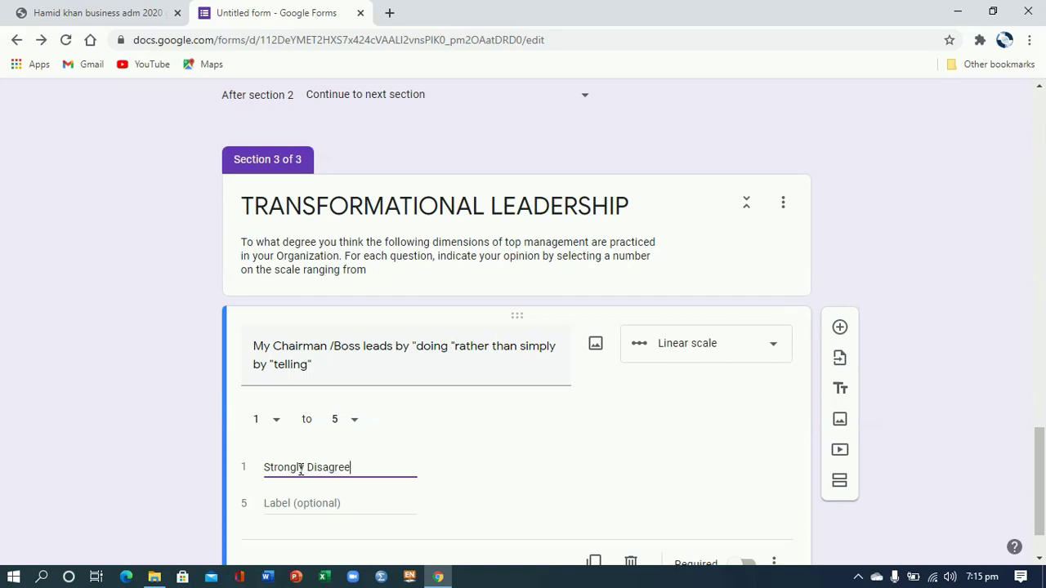
left_click(301, 502)
type("Strongly Agree")
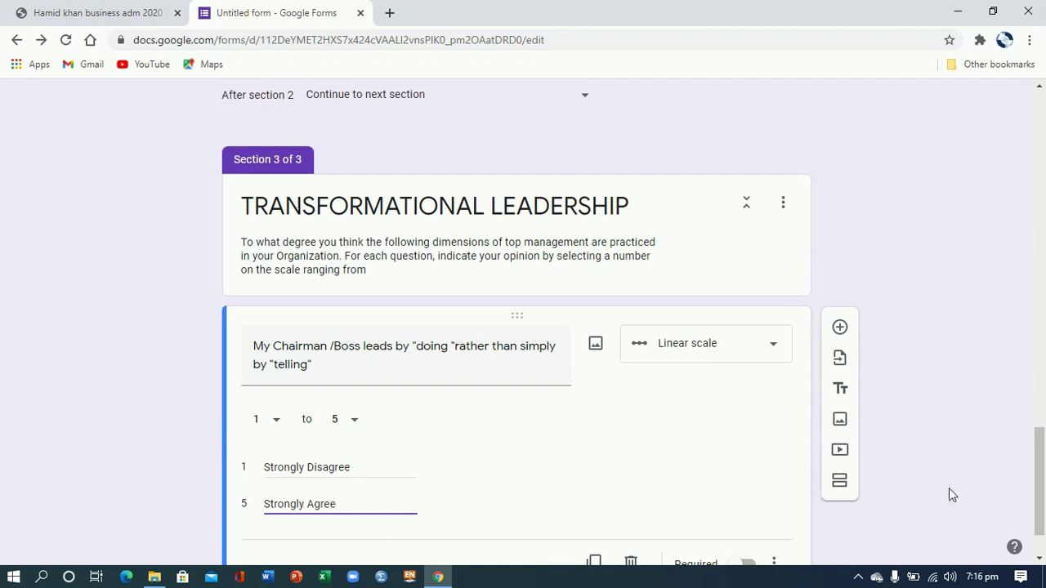
scroll(952, 494, "down", 1)
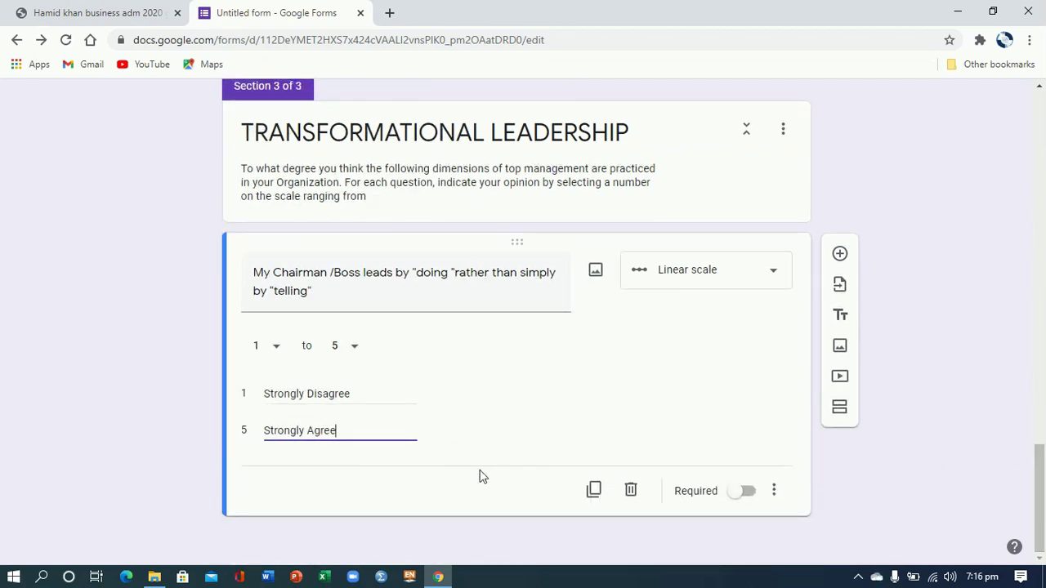
left_click(98, 12)
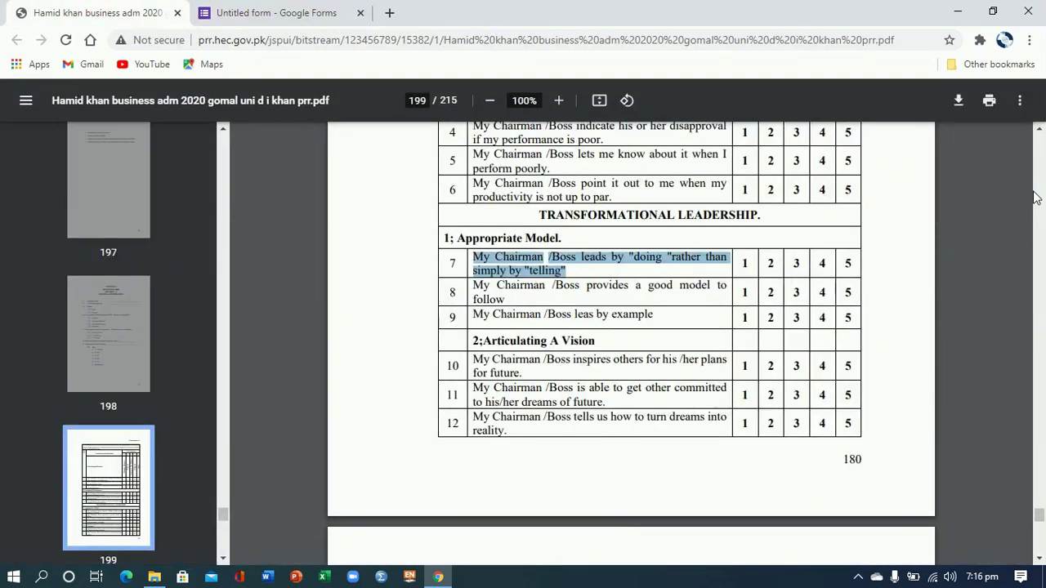
- Review the PDF's Transactional leadership heading and first Contingent Reward statement alongside section 3 of the form
left_click(1040, 131)
left_click_drag(1040, 131, 1040, 135)
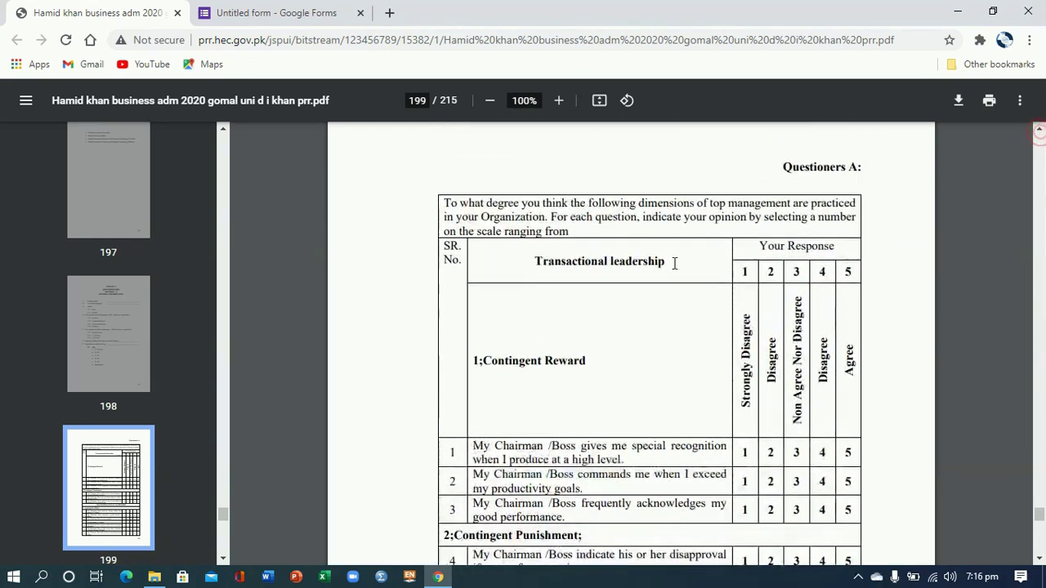
left_click_drag(533, 261, 670, 262)
key("ctrl+c")
key("ctrl+Tab")
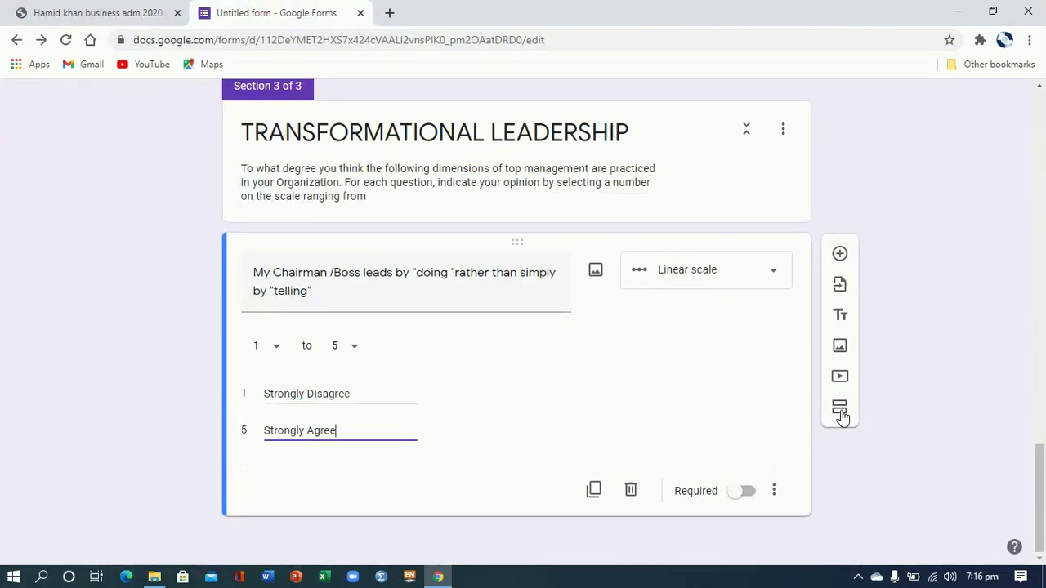
left_click(88, 10)
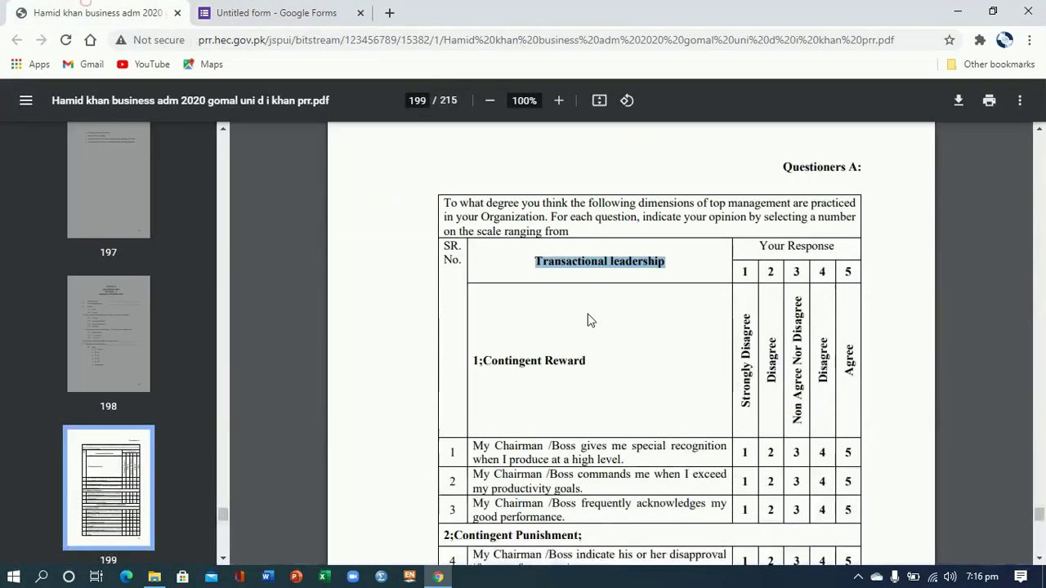
left_click_drag(627, 460, 506, 442)
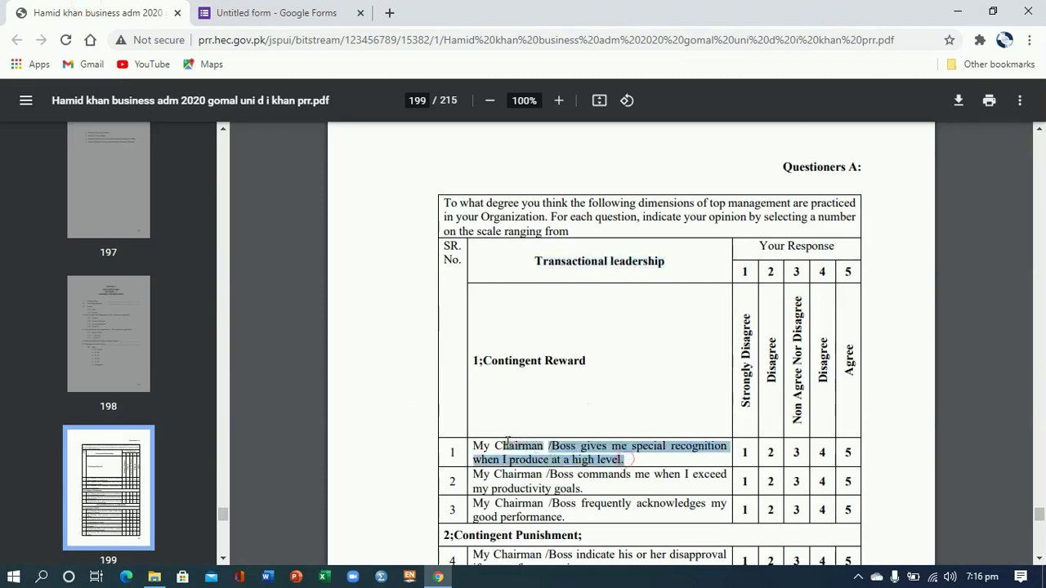
left_click(270, 12)
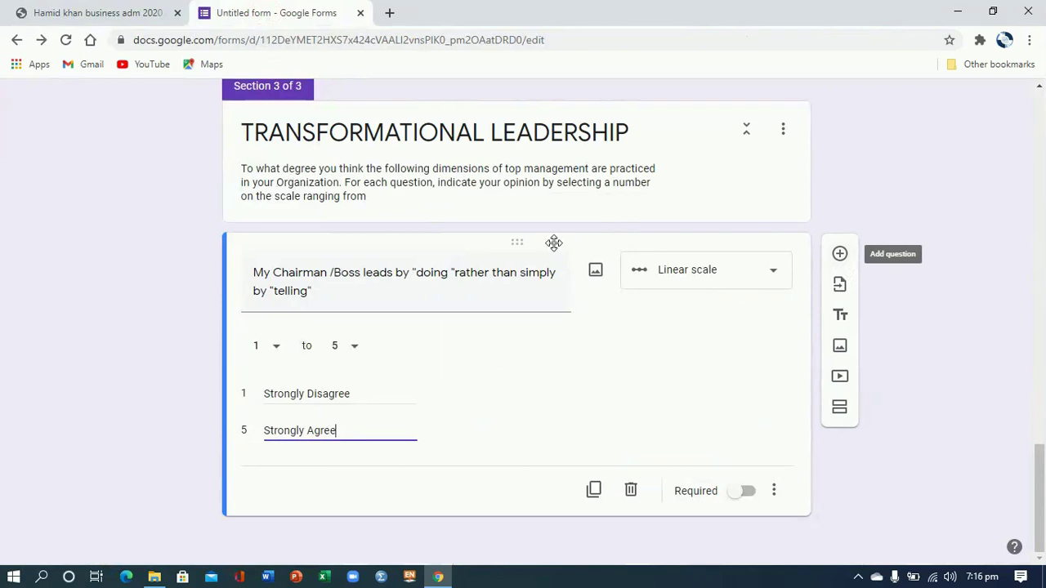
left_click(127, 10)
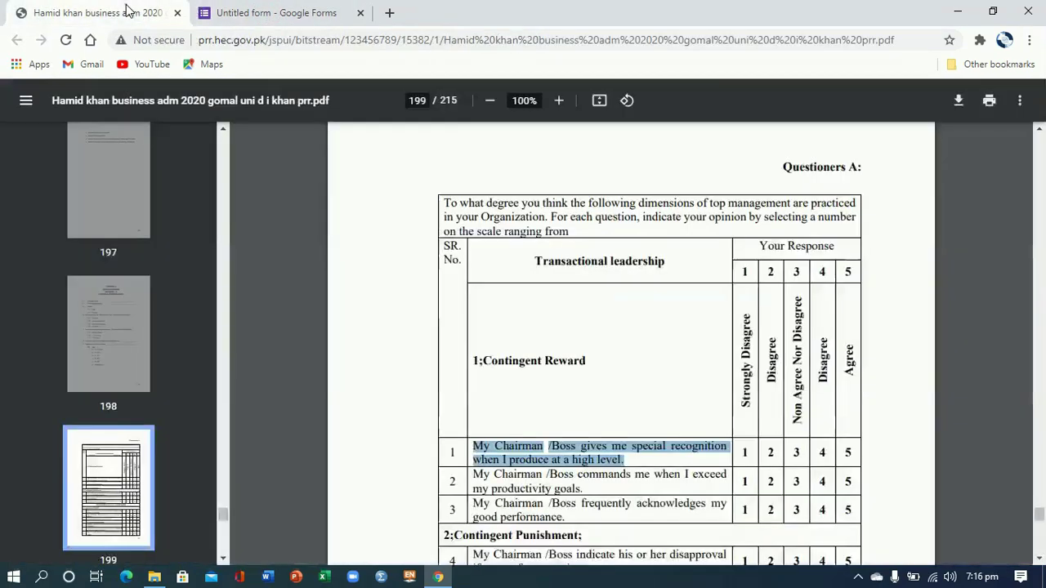
- Look through the PDF's remaining questionnaire items as far as the Empathy statements, and return to the form
left_click(1041, 561)
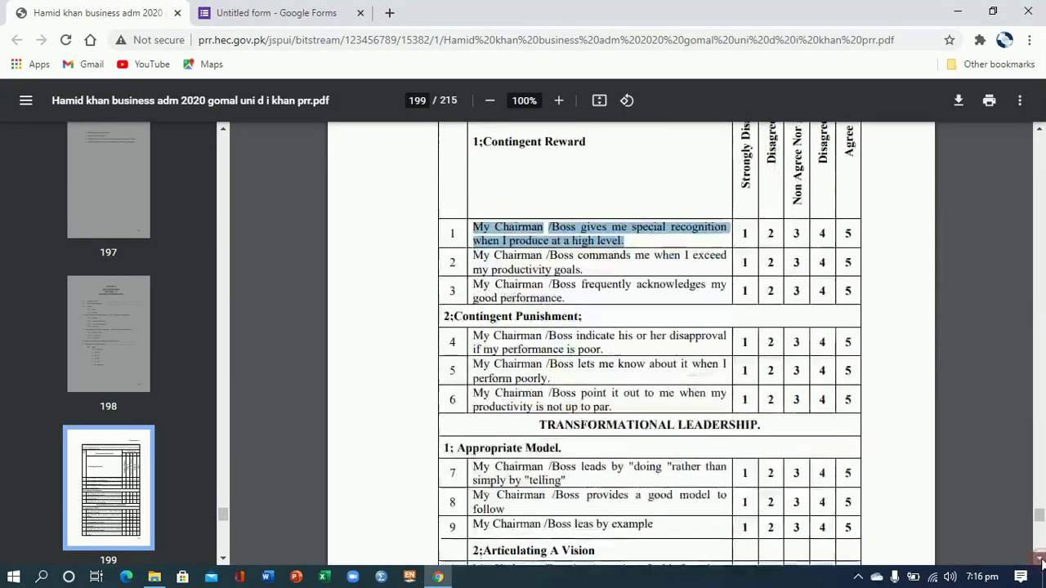
left_click_drag(1041, 561, 1040, 561)
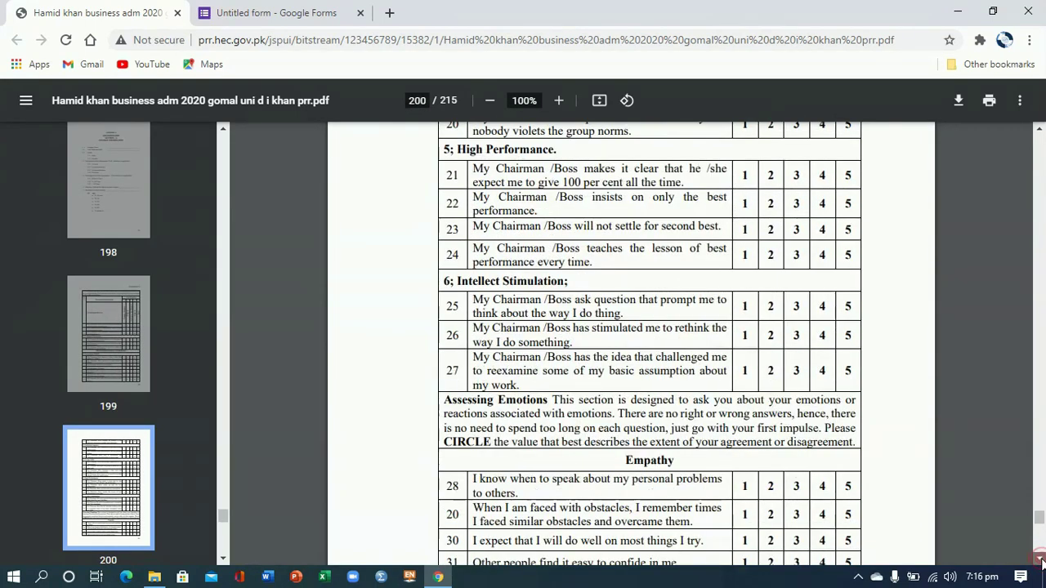
scroll(1041, 561, "down", 1)
scroll(495, 363, "down", 2)
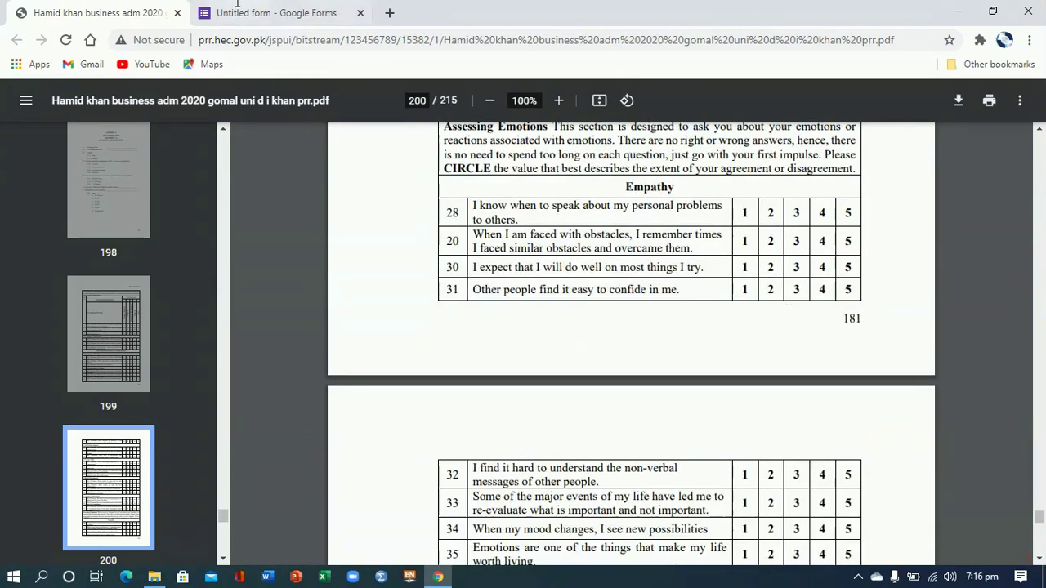
left_click(249, 7)
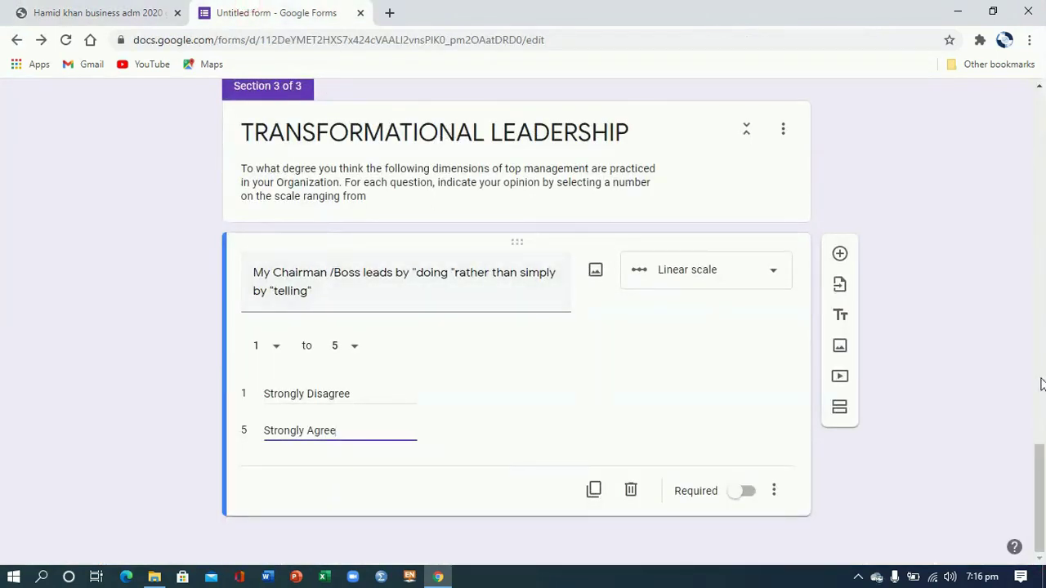
- Set the form to collect email addresses and limit each respondent to 1 response
left_click_drag(1041, 470, 1040, 107)
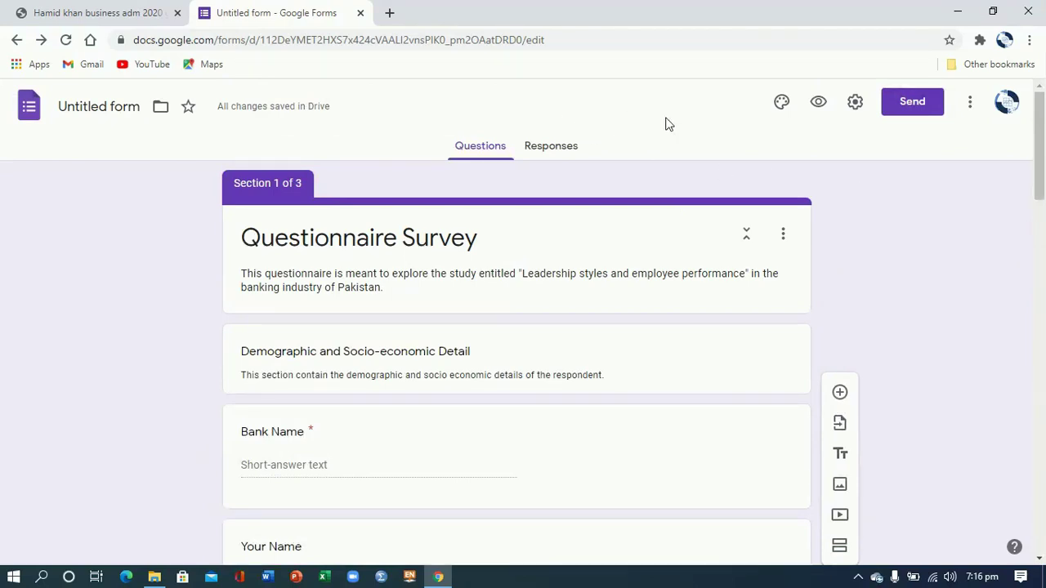
left_click(855, 103)
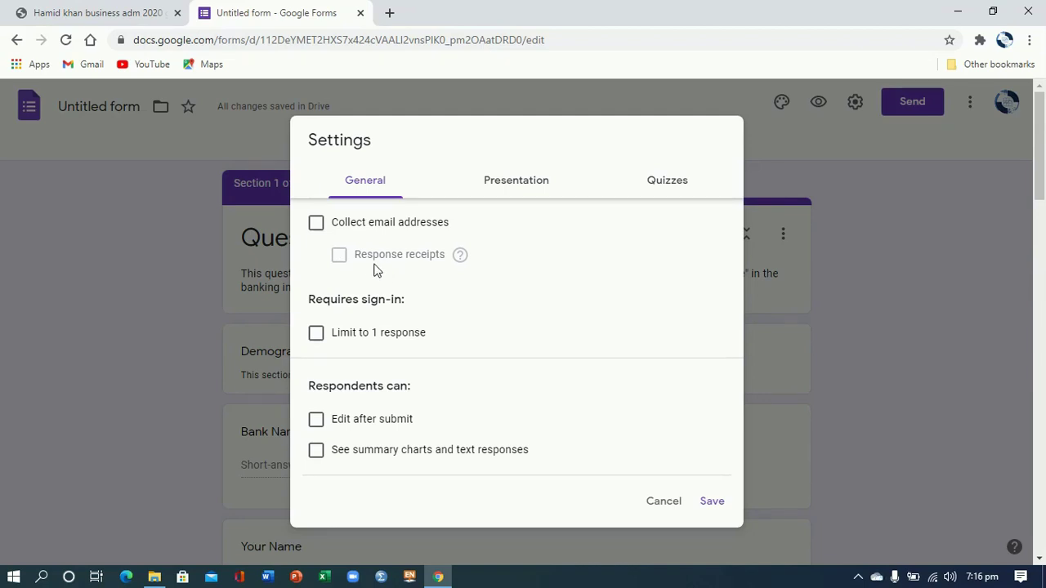
left_click(318, 225)
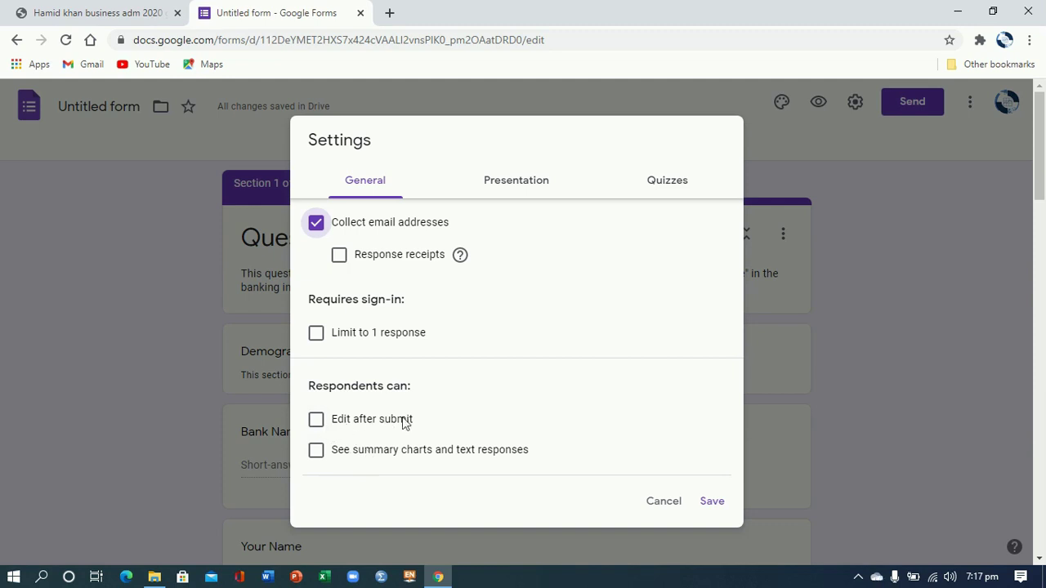
left_click(316, 340)
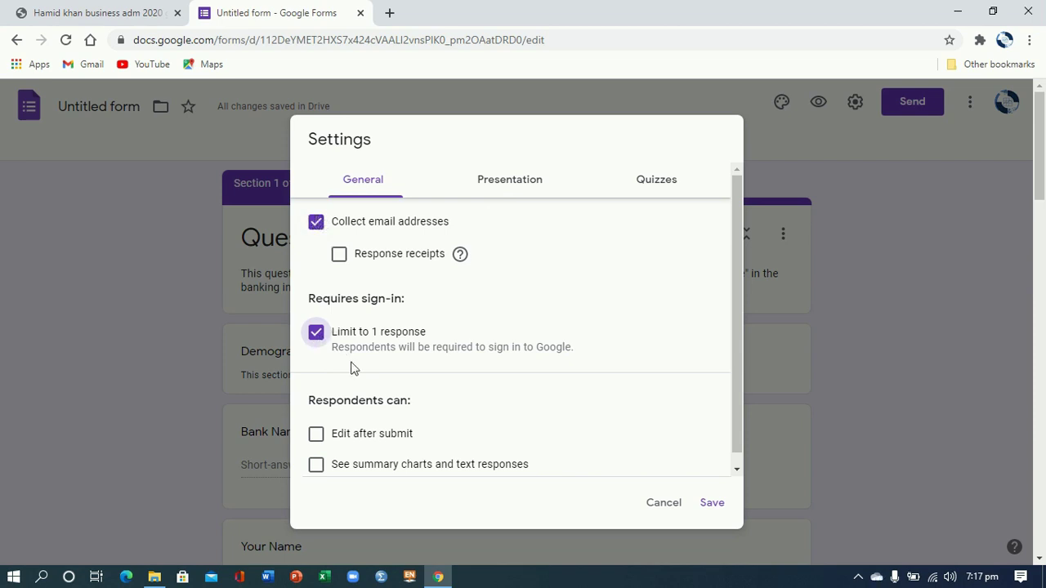
- Enable the progress bar, set the confirmation message to "Thank you for your valuable response", and save the form settings
left_click(507, 183)
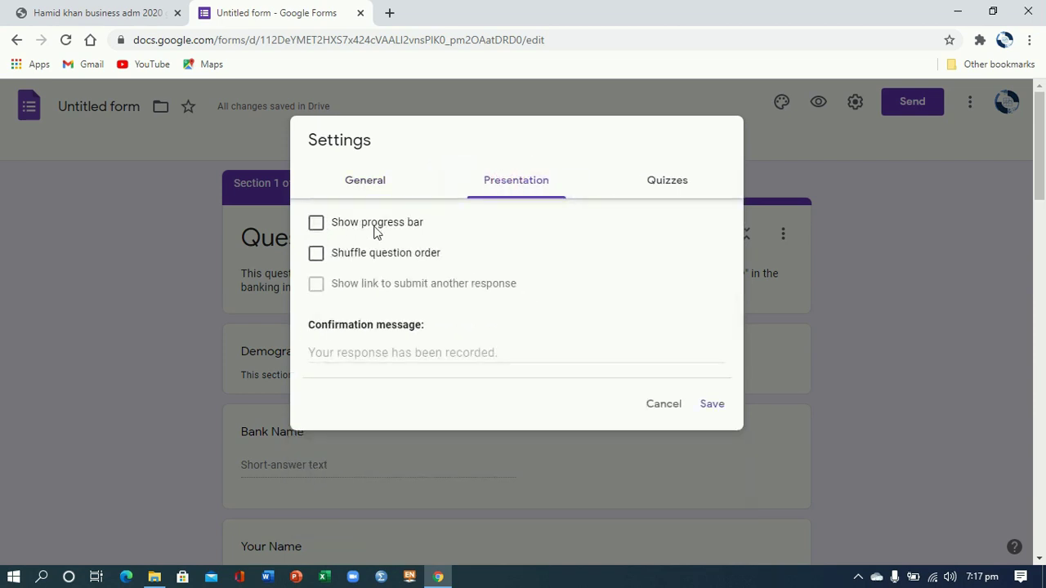
left_click(319, 229)
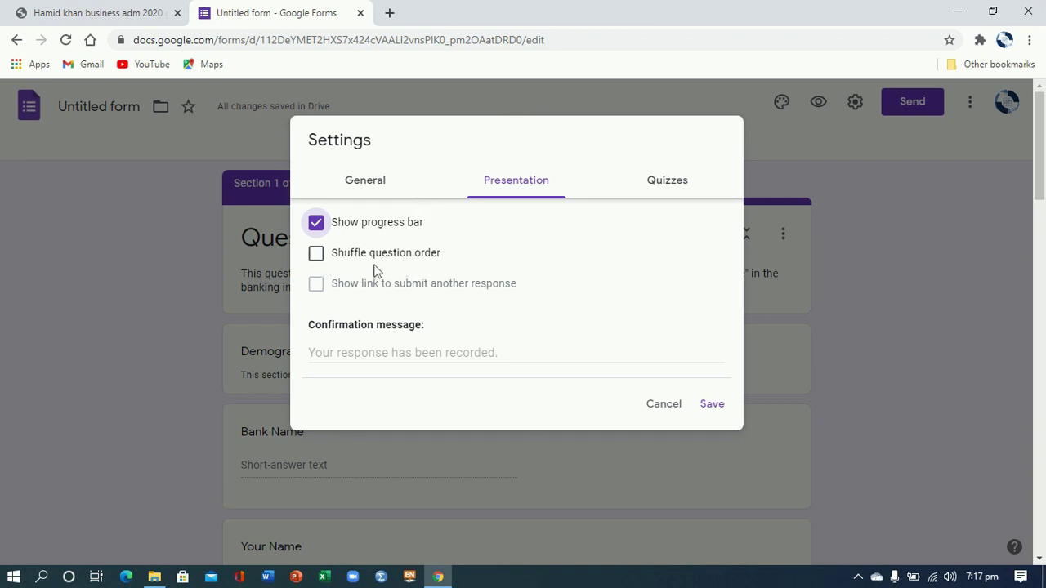
left_click(359, 353)
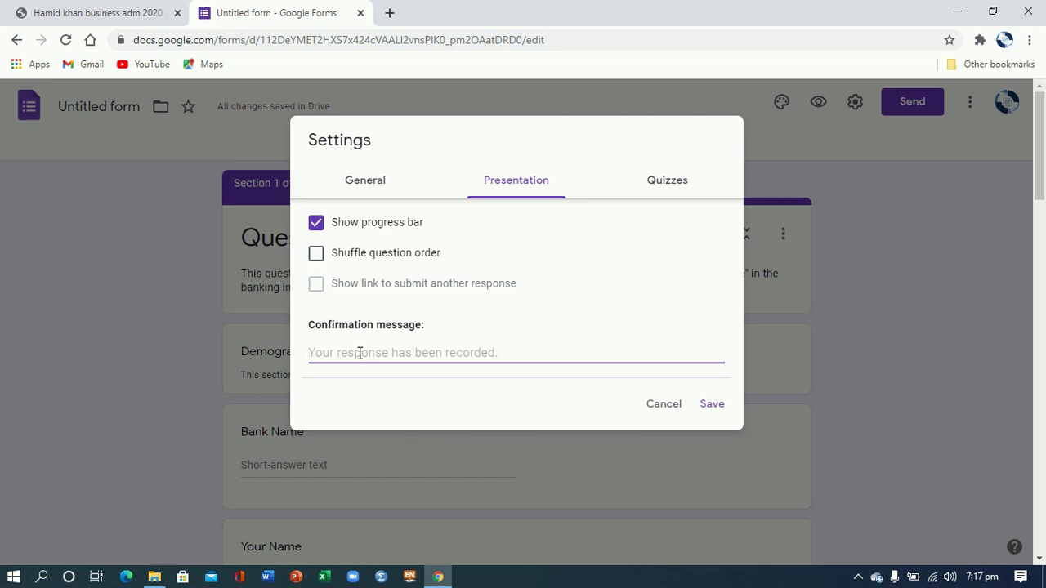
type("T")
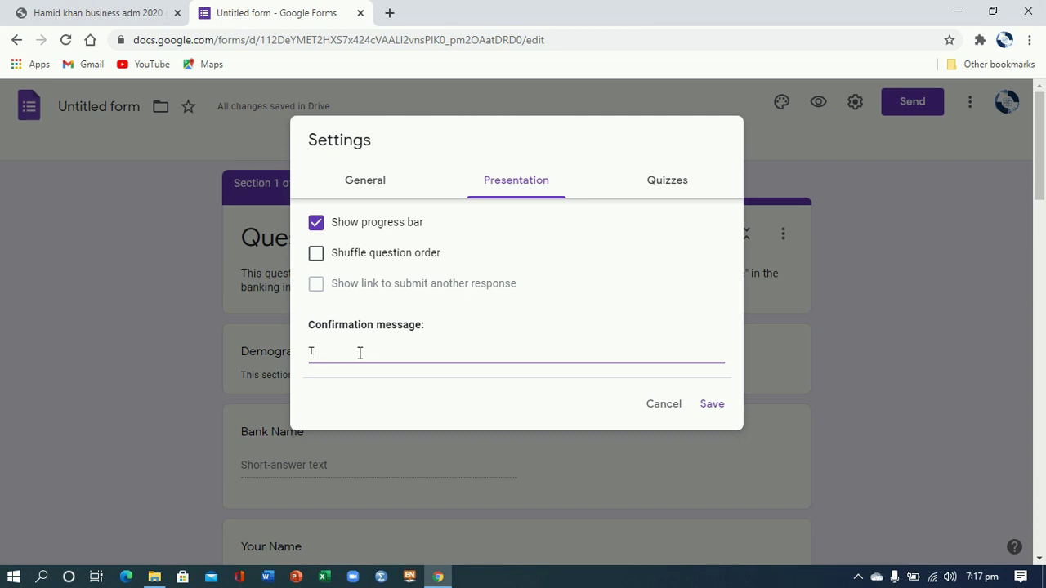
type("hank you for your valuable response")
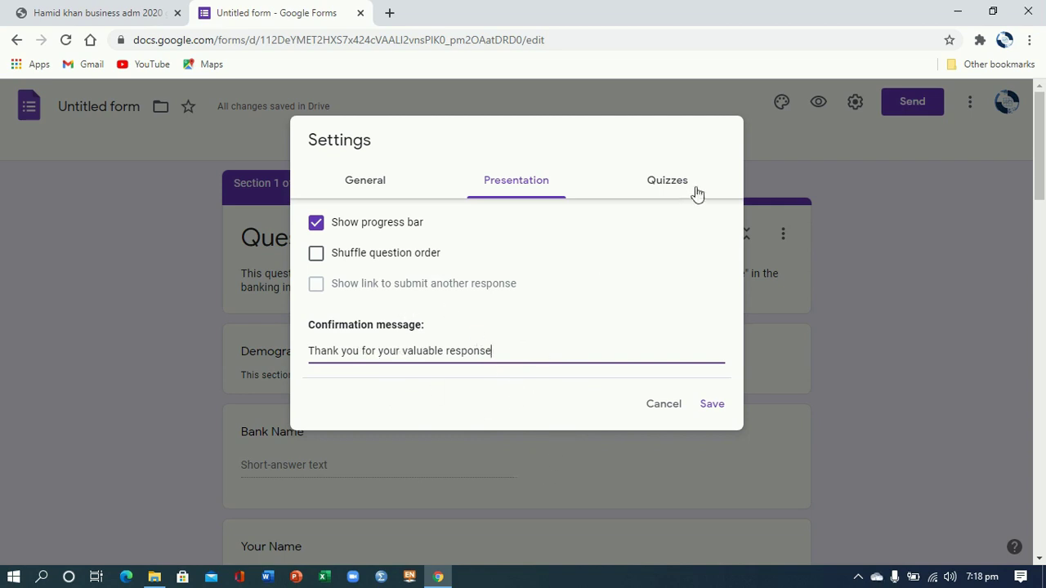
left_click(707, 410)
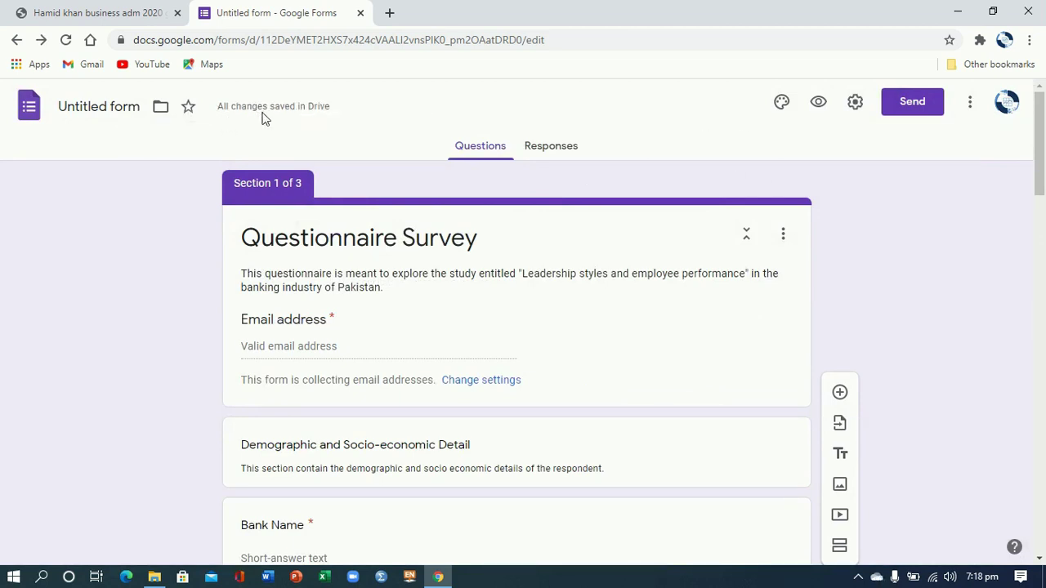
- Star the form
left_click(161, 115)
left_click(188, 110)
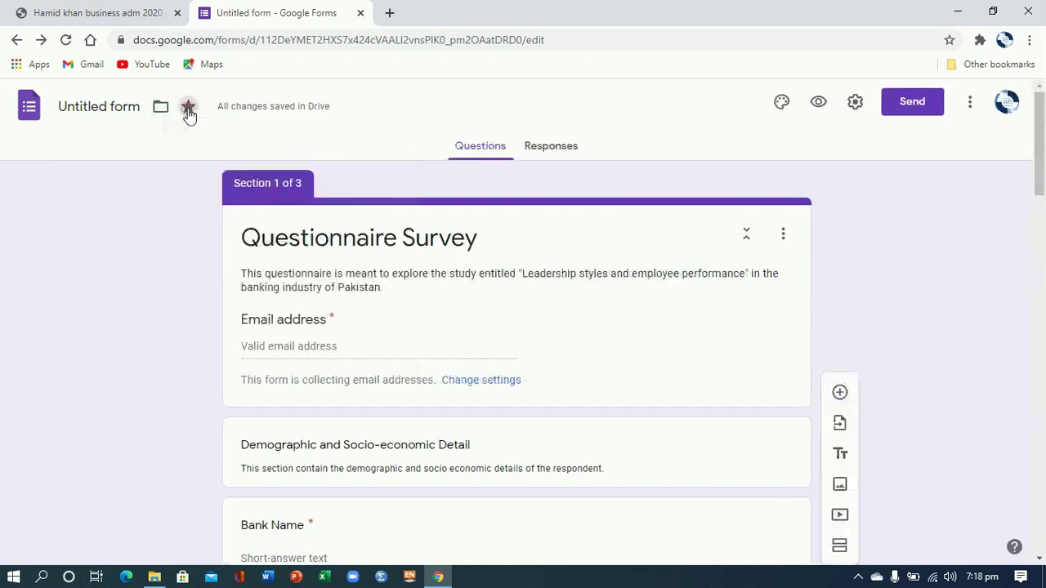
- Preview the form as a respondent, check the first page's questions from email address to position, and close the preview
left_click(818, 103)
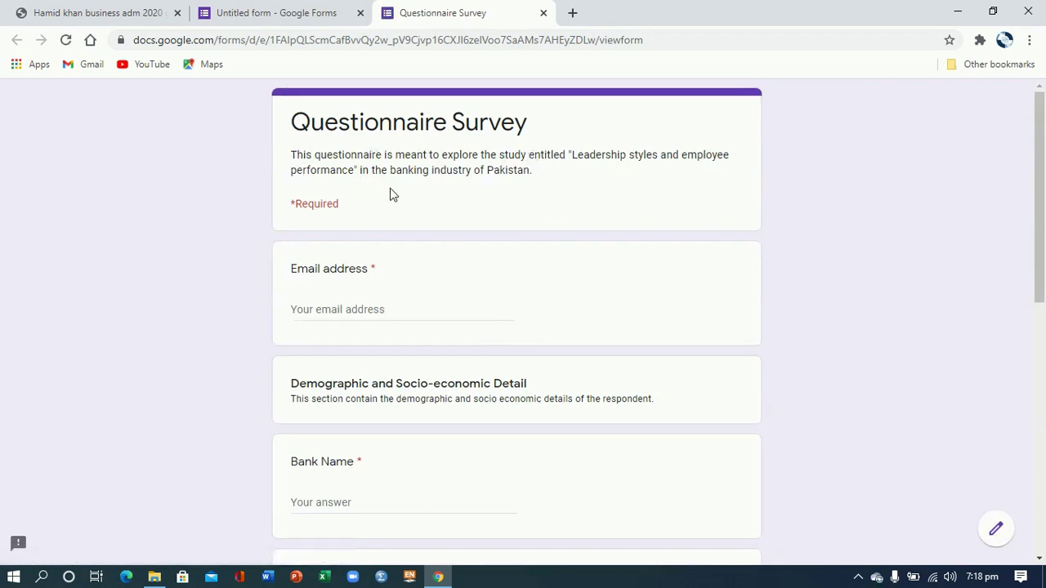
left_click(367, 311)
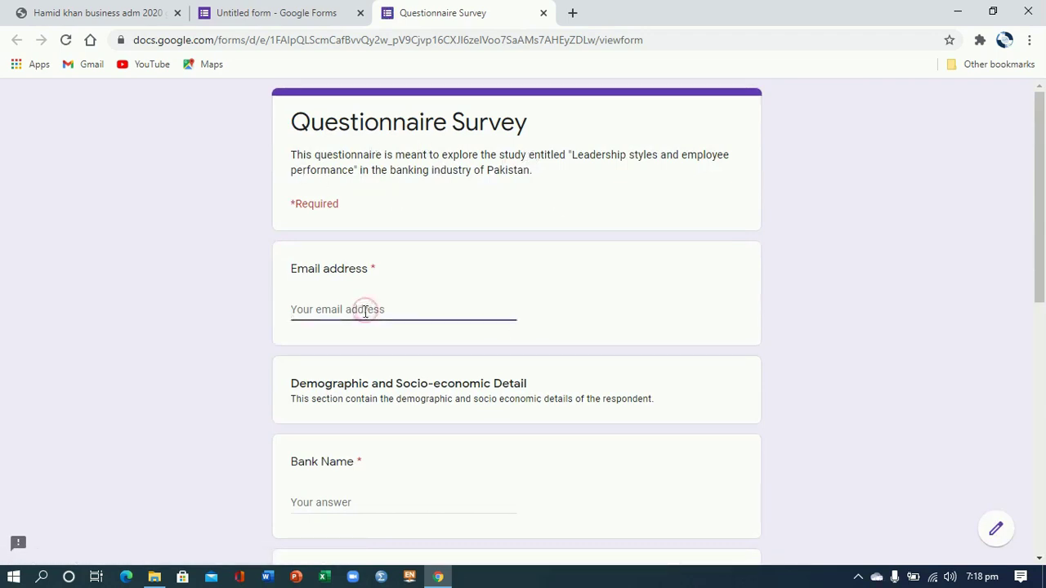
left_click(359, 500)
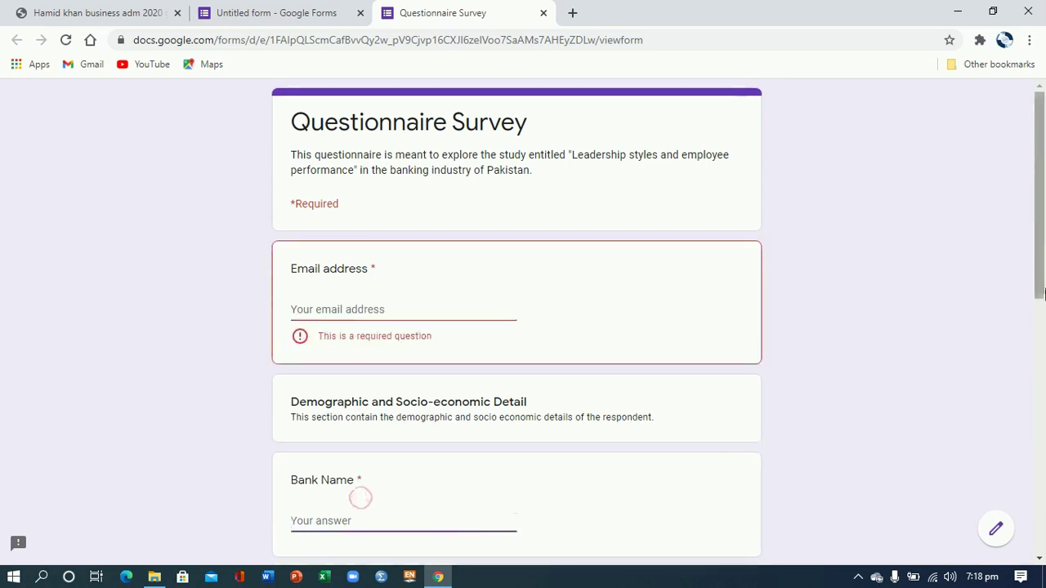
left_click_drag(1044, 279, 1044, 532)
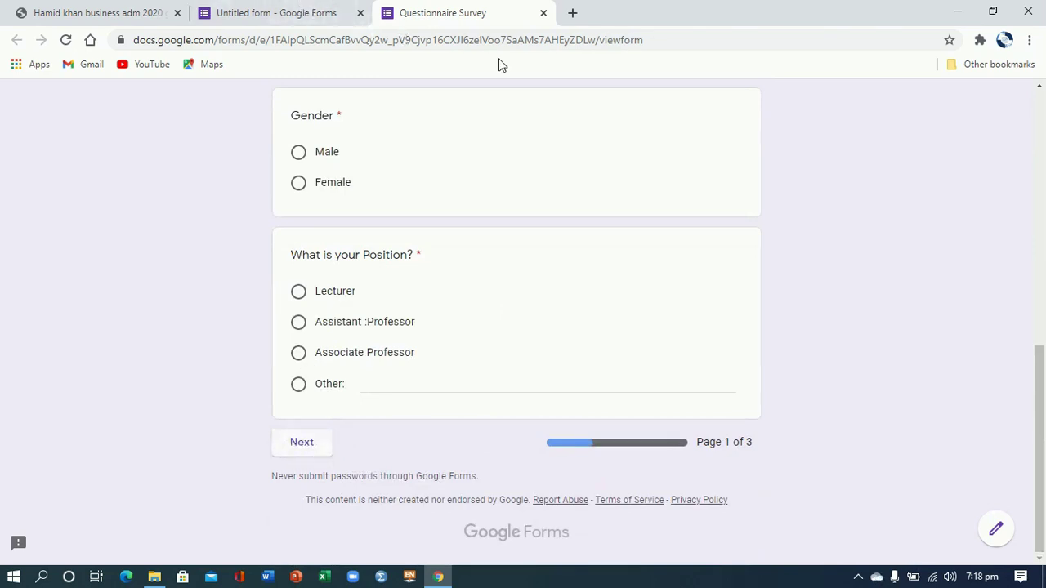
left_click(544, 13)
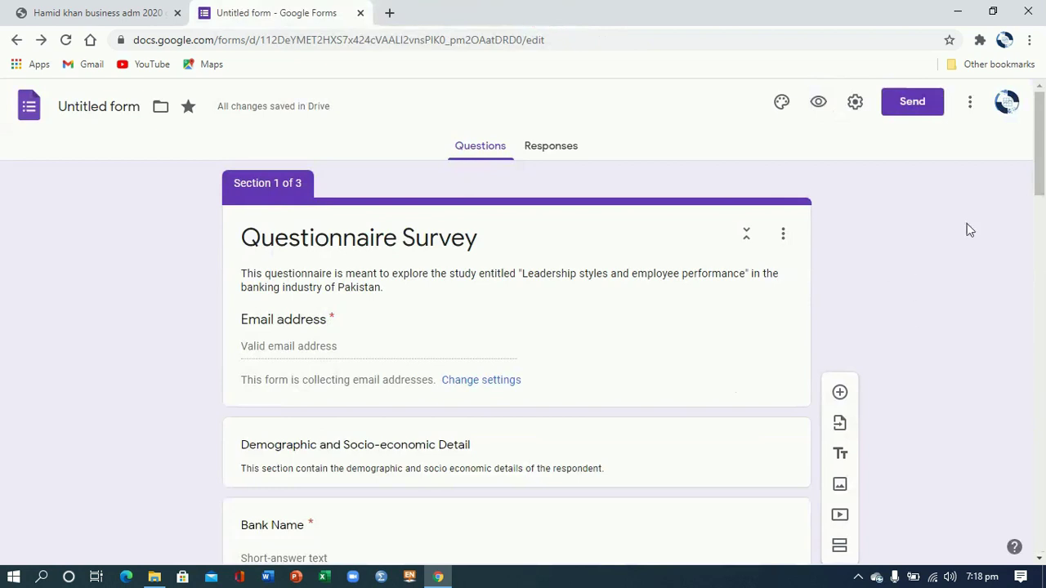
left_click(968, 104)
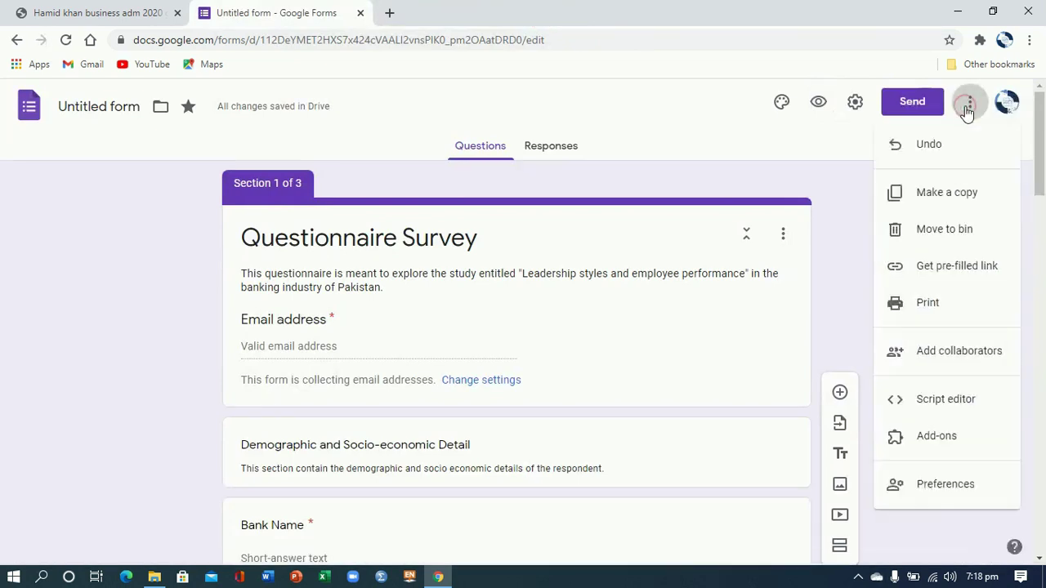
left_click(837, 152)
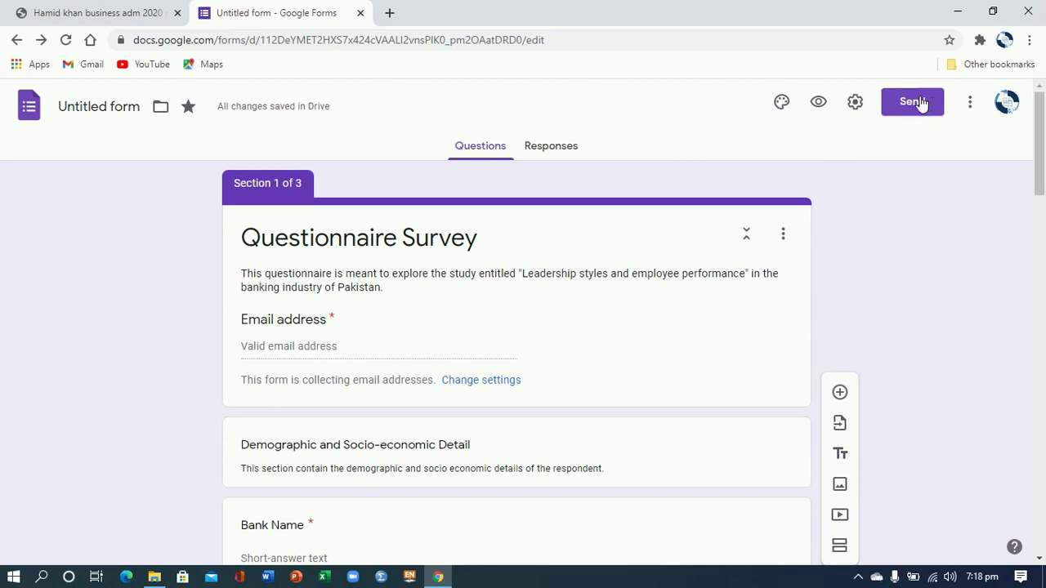
- View the email invitation option for sending the form, generate a shortened shareable link, and close the sending options
left_click(915, 102)
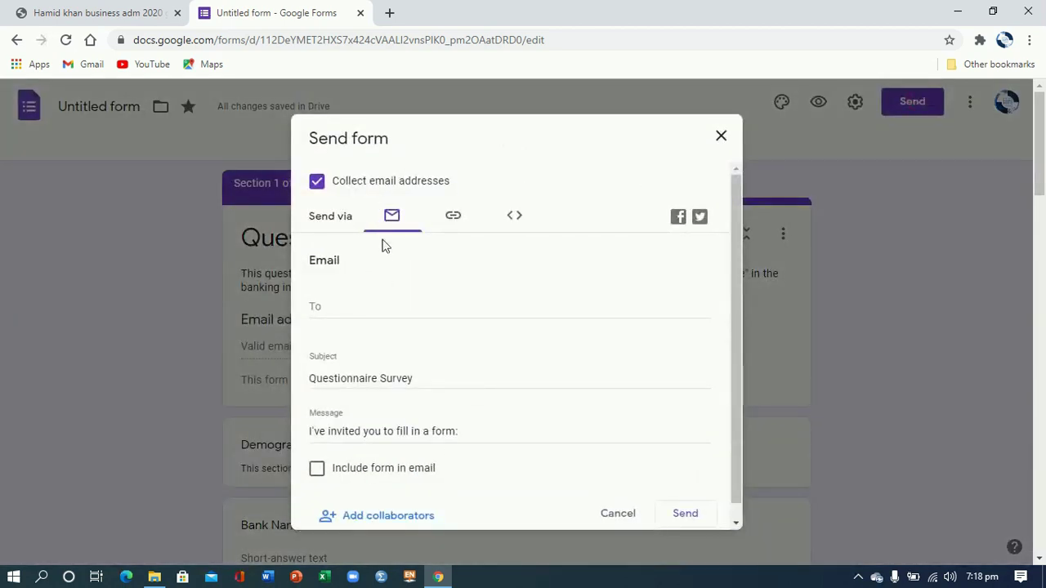
left_click(317, 308)
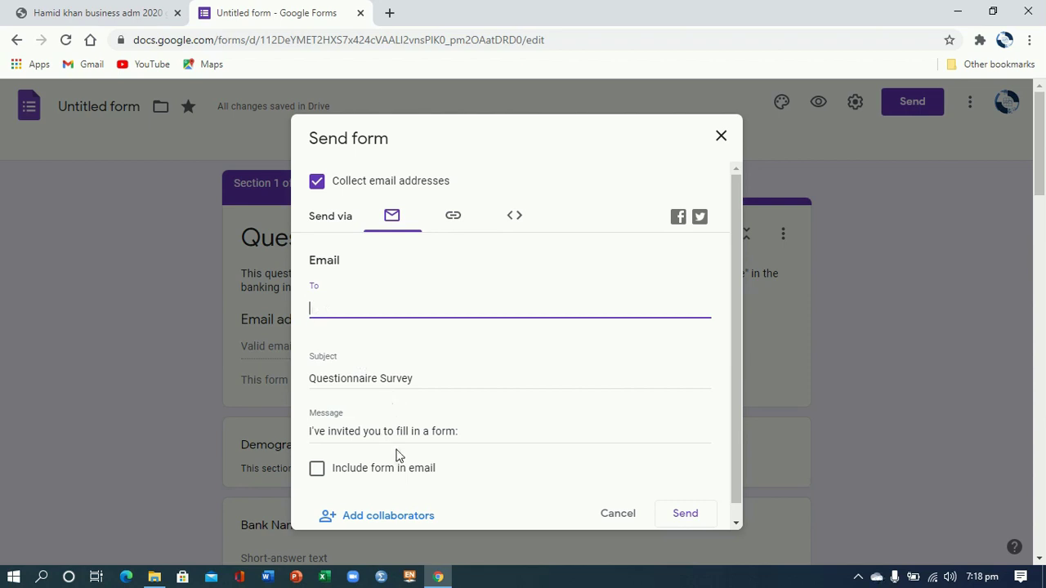
left_click(453, 218)
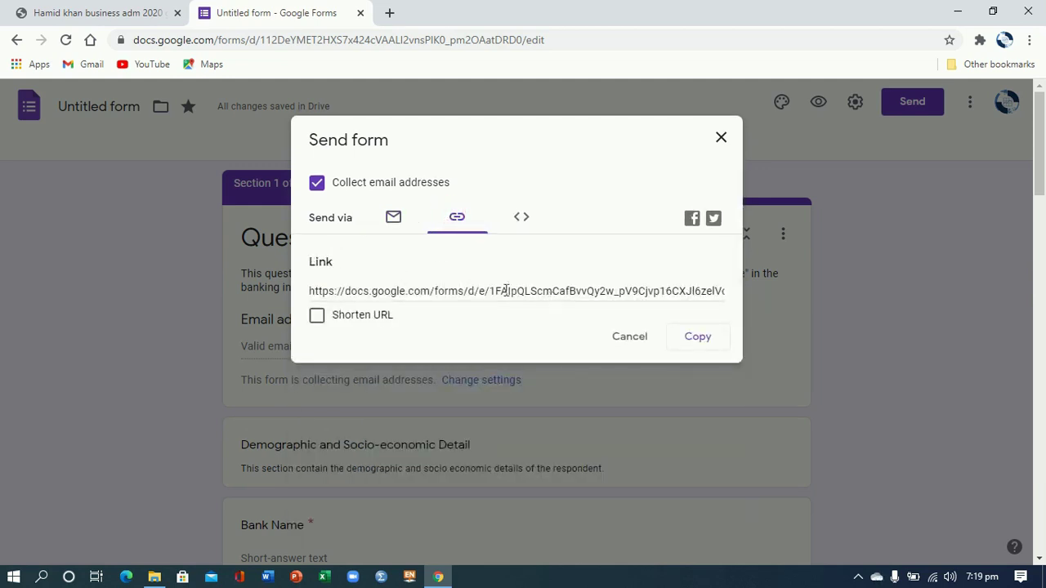
left_click(318, 317)
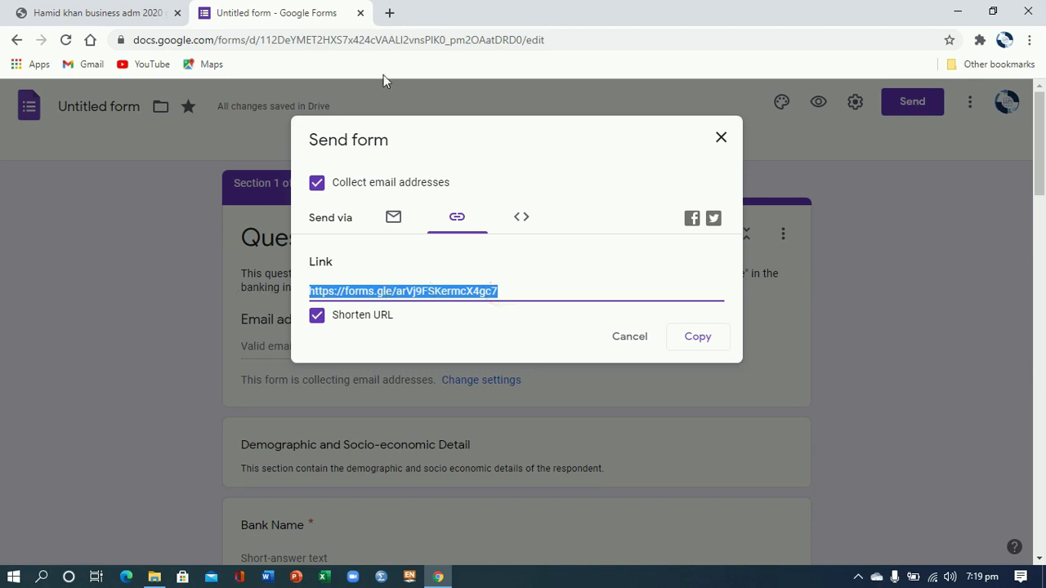
left_click(390, 13)
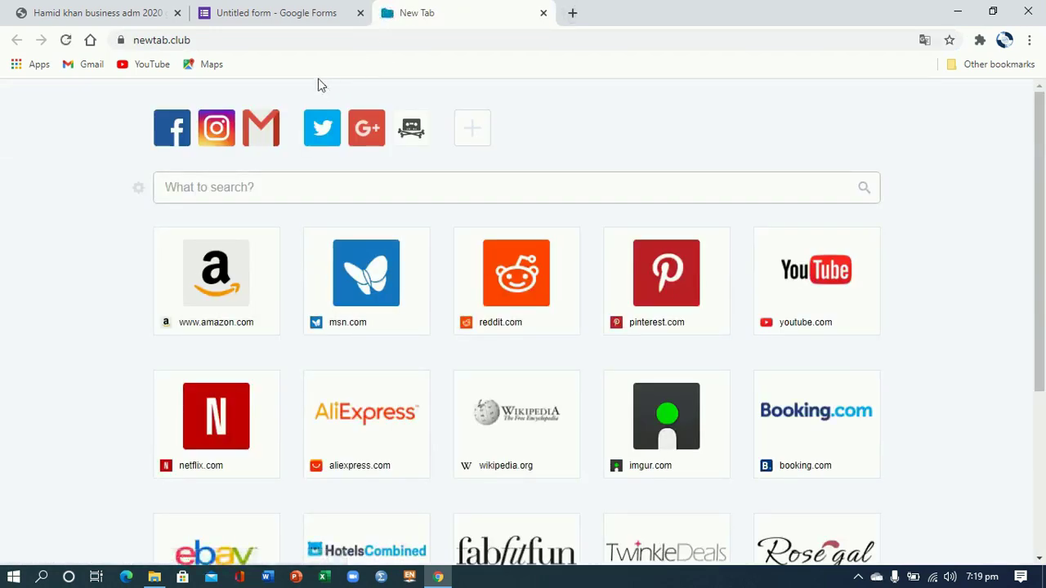
left_click(300, 24)
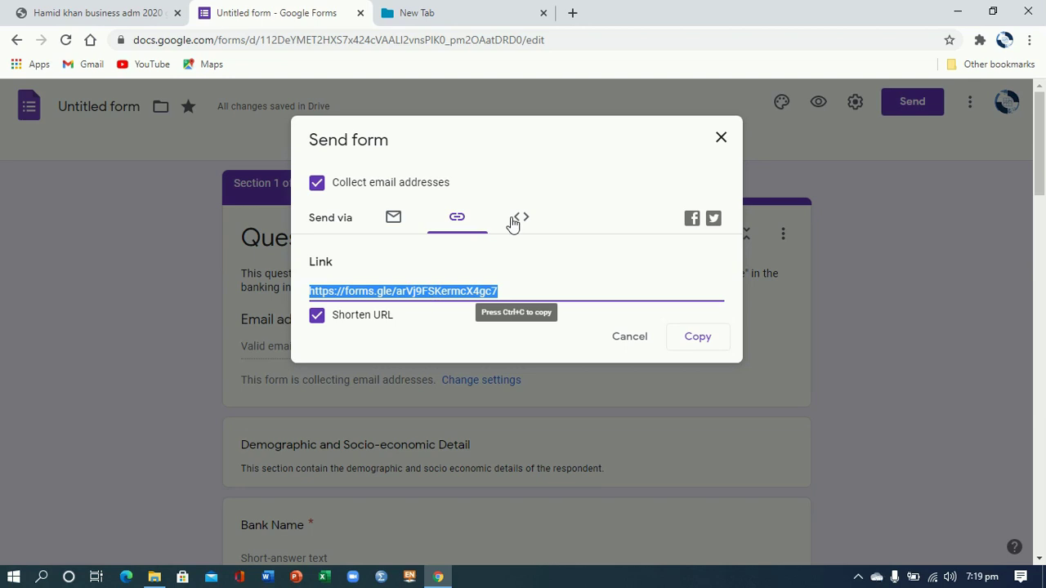
left_click(720, 141)
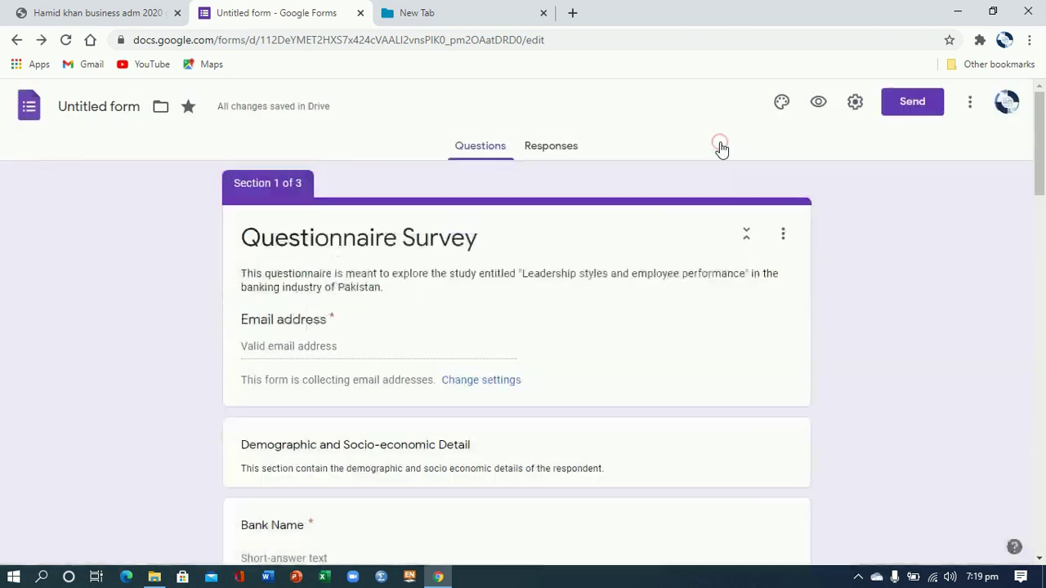
- View the form's responses page and the options for notifications, response destination and CSV download
left_click(544, 156)
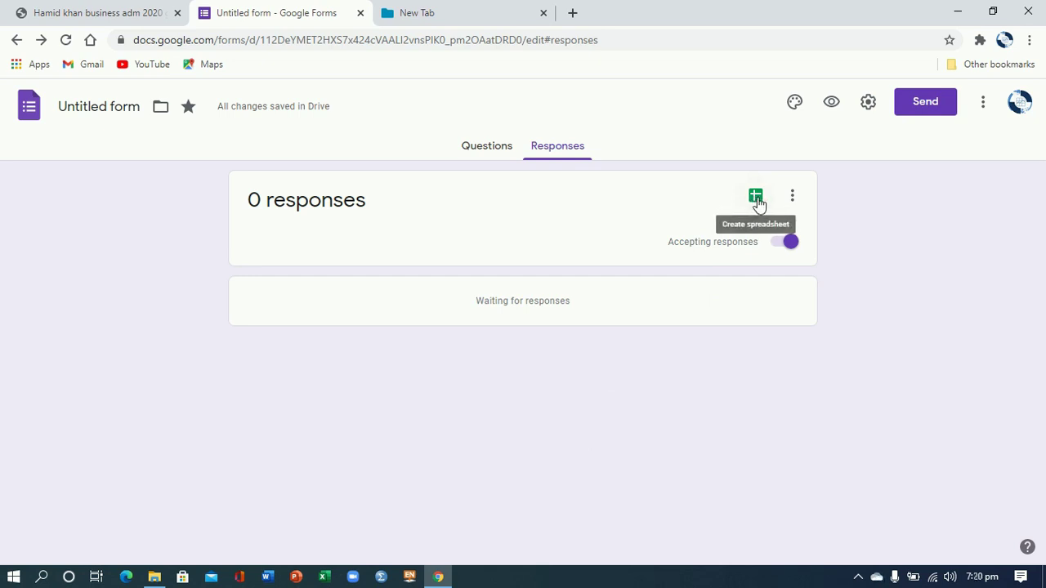
left_click(794, 200)
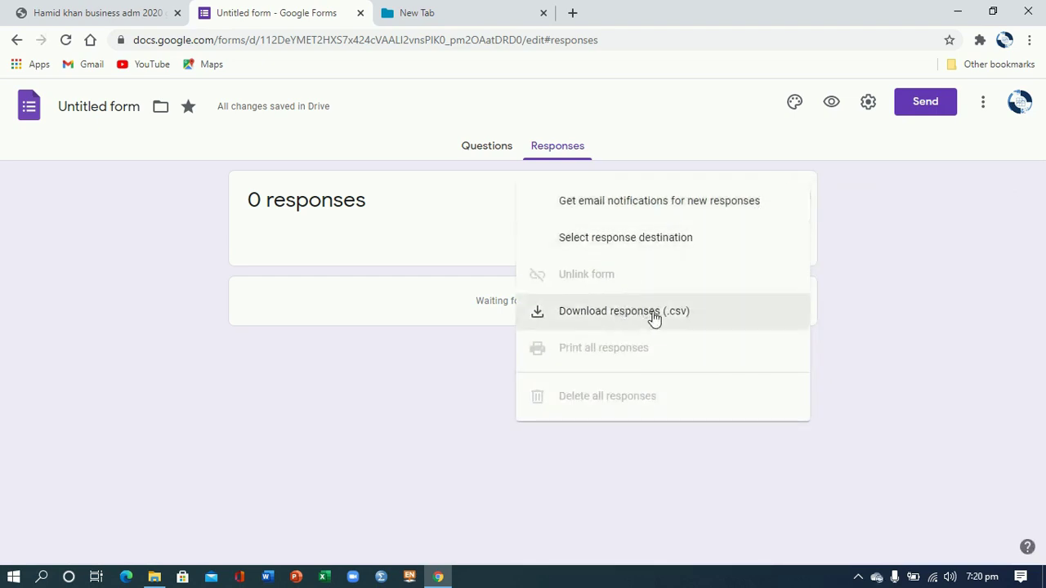
left_click(370, 237)
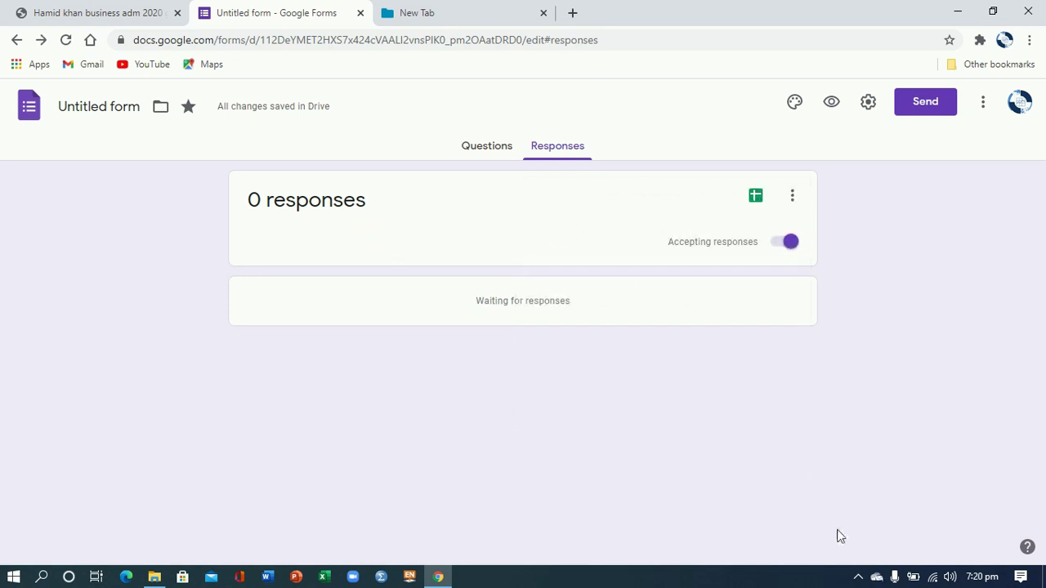
left_click(858, 577)
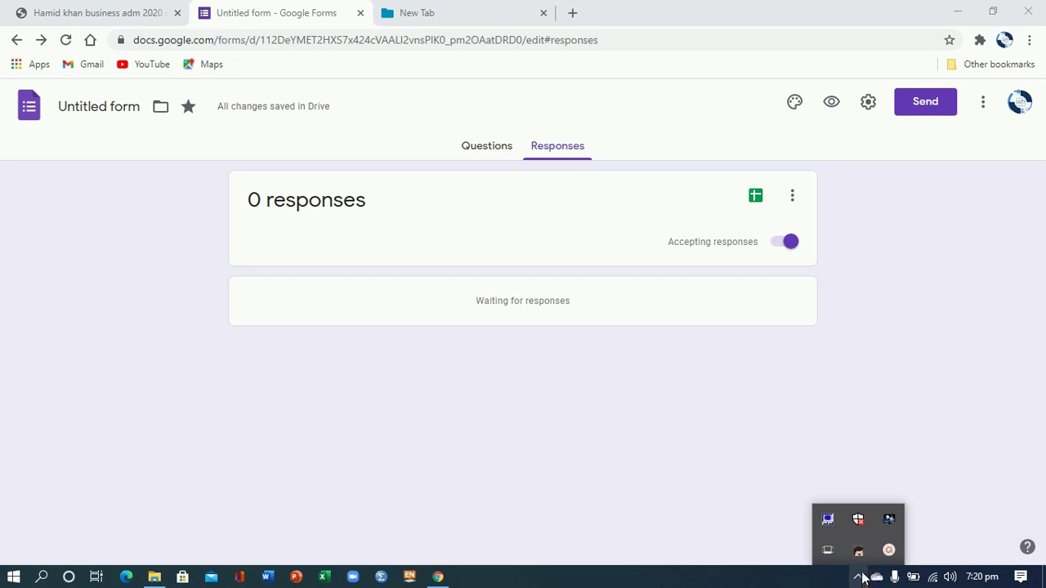
left_click(888, 550)
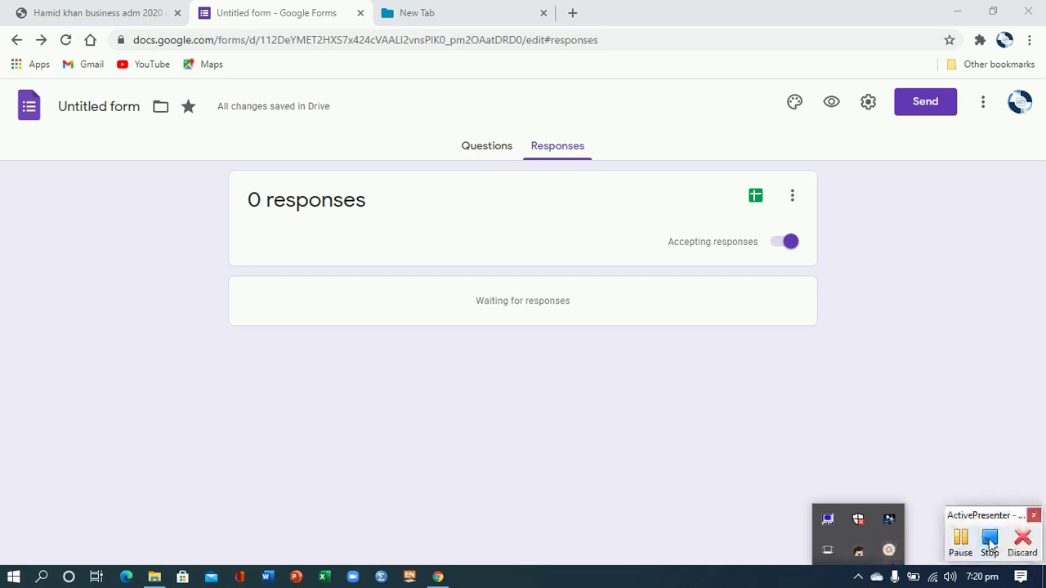